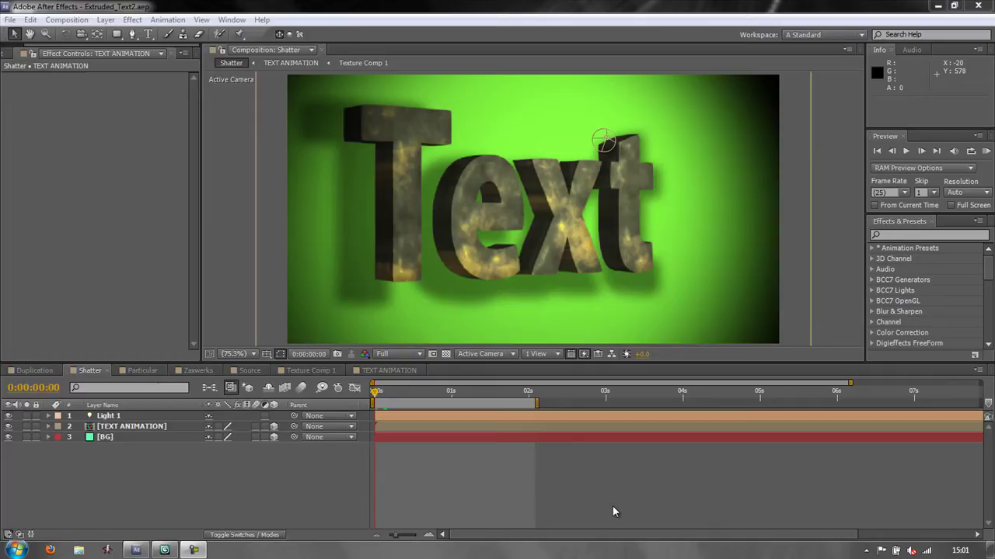
Review the Duplication, Shatter and Particular compositions.
left_click(31, 371)
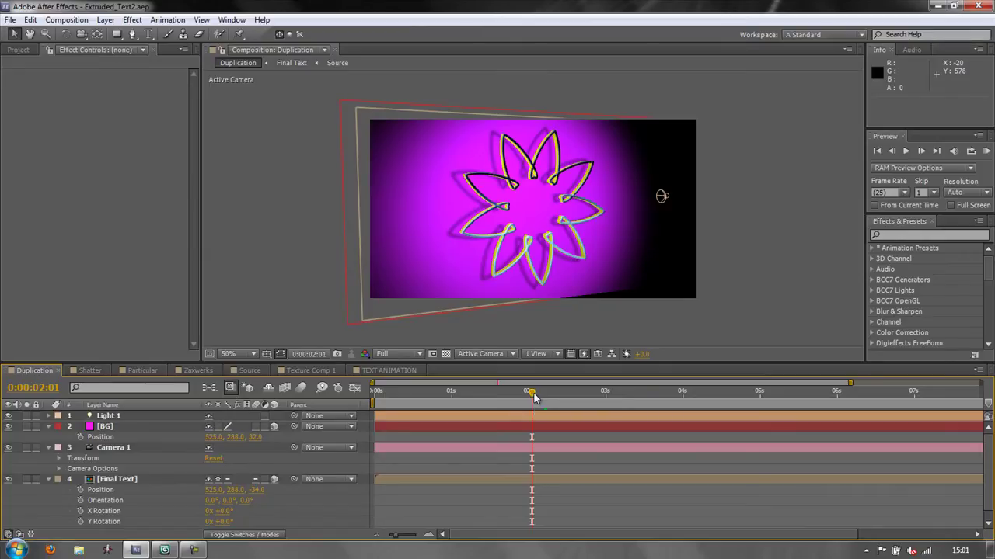
mouse_move(534, 398)
left_mouse_down()
mouse_move(431, 379)
mouse_move(536, 408)
left_mouse_up()
left_click(89, 371)
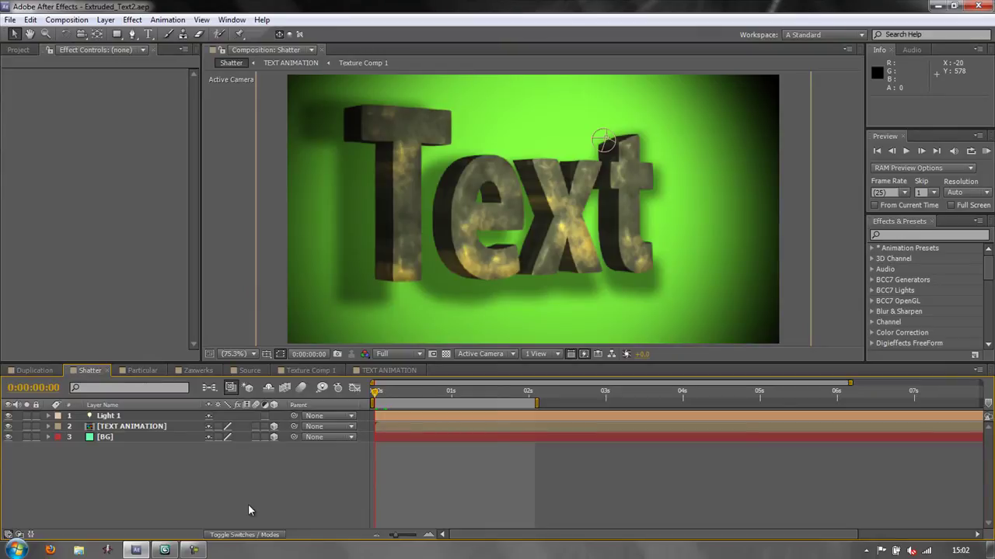
left_click(140, 371)
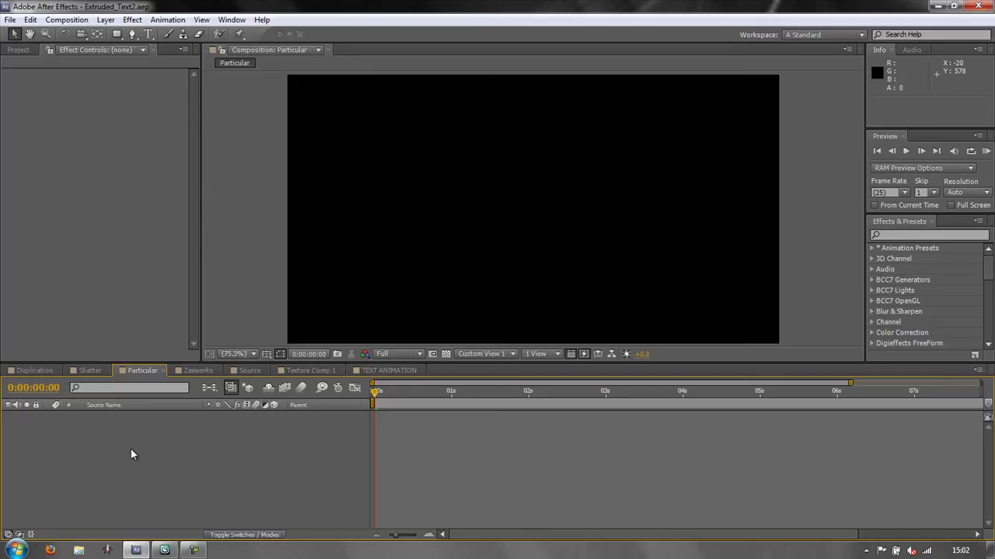
left_click(103, 370)
left_click(42, 370)
Close the Particular composition.
left_click(138, 370)
key("ctrl+w")
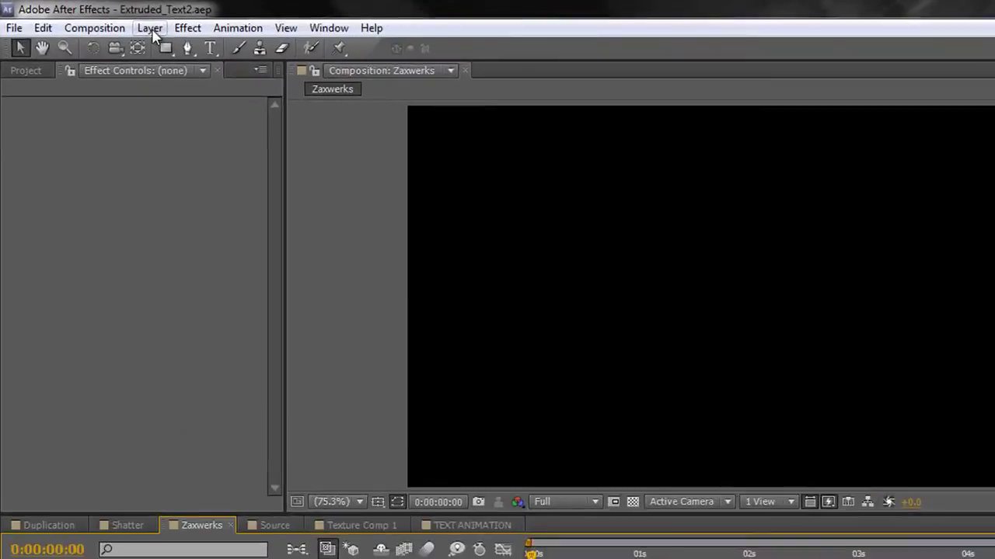
Create a solid layer named Zaxwerks at the composition's full size in the Zaxwerks composition.
left_click(106, 20)
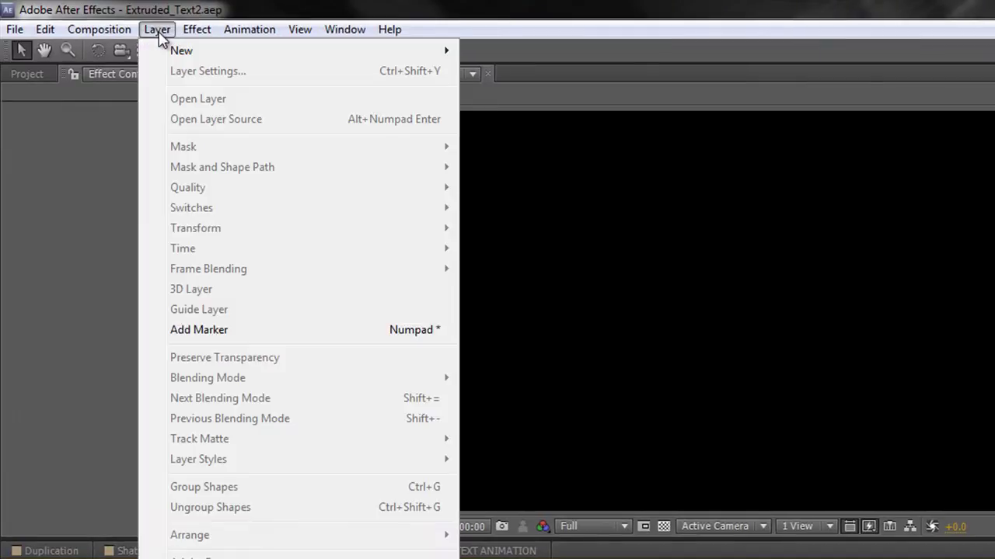
mouse_move(166, 51)
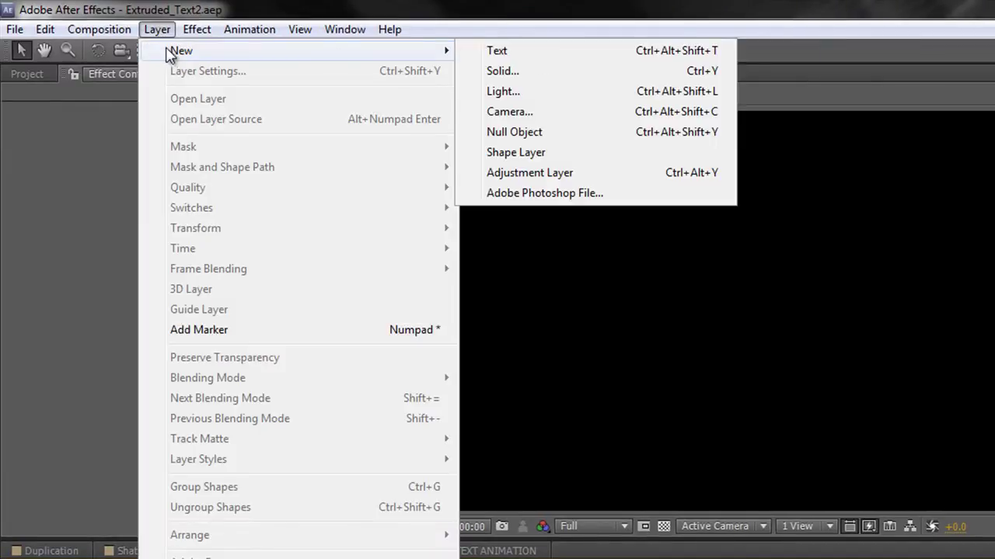
left_click(491, 74)
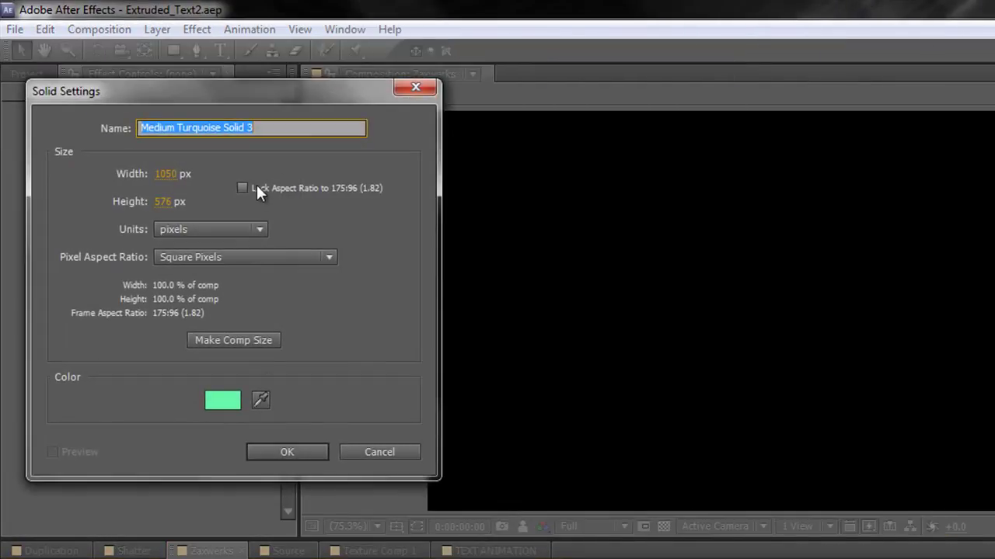
type("Zax")
key("BackSpace")
key("BackSpace")
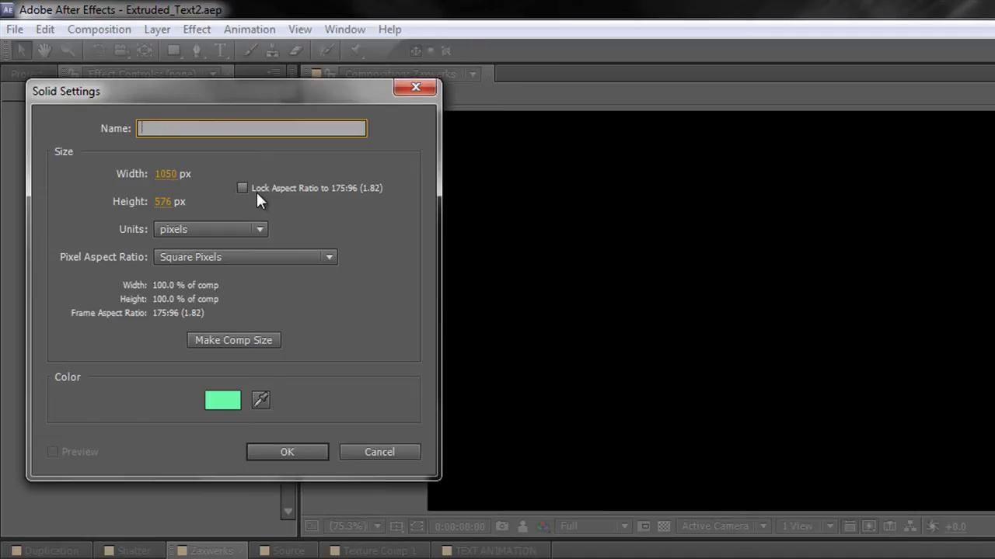
type("axwerks")
left_click(243, 343)
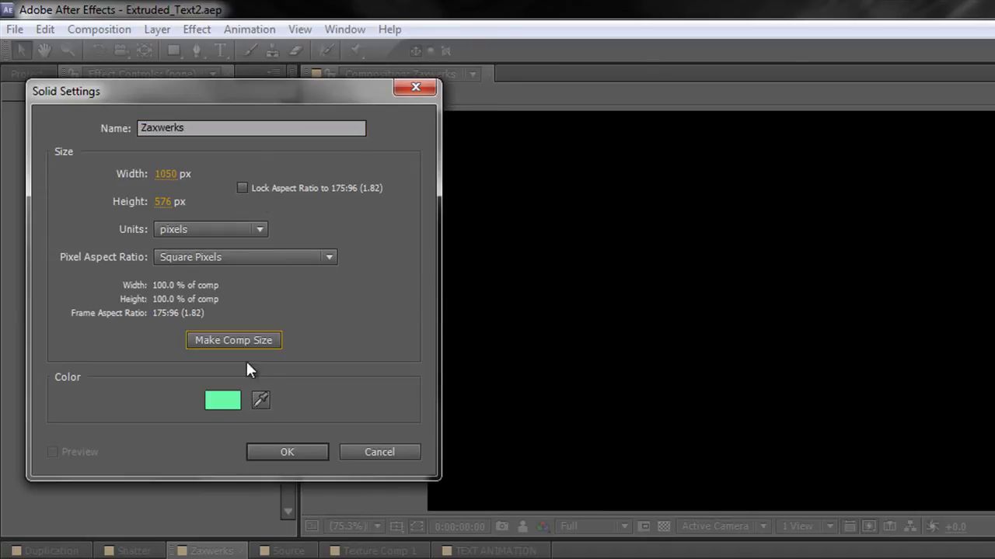
left_click(286, 451)
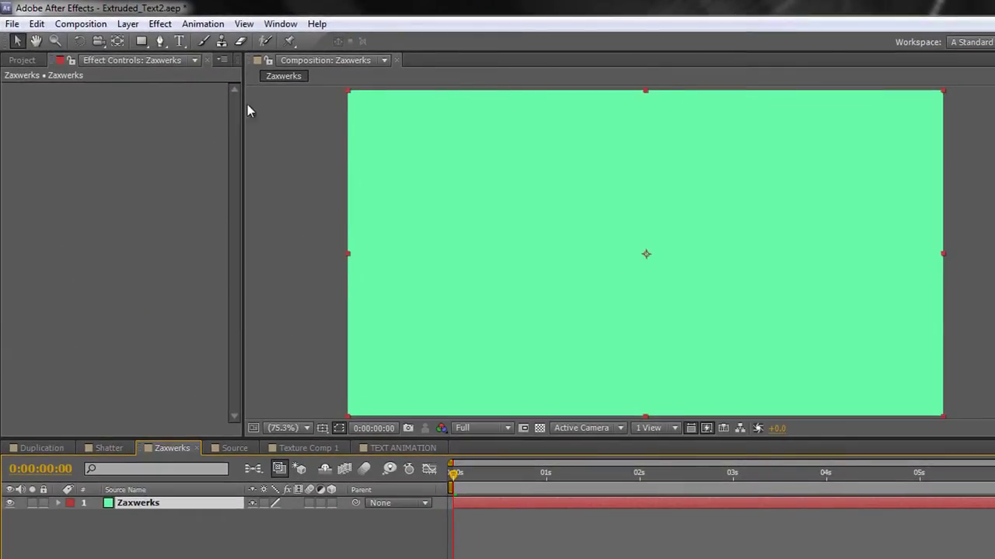
Apply the Zaxwerks ProAnimator effect to the Zaxwerks solid.
left_click(159, 24)
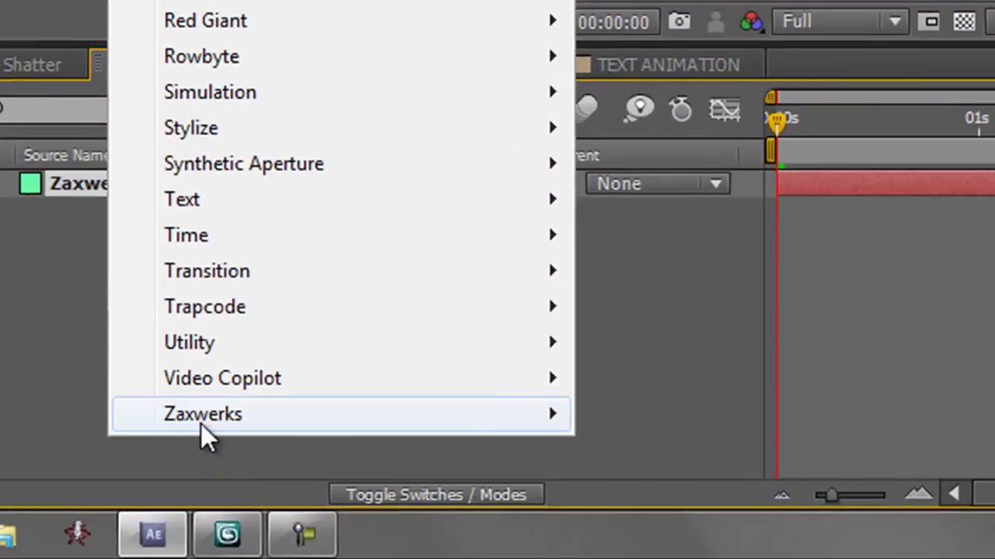
mouse_move(190, 555)
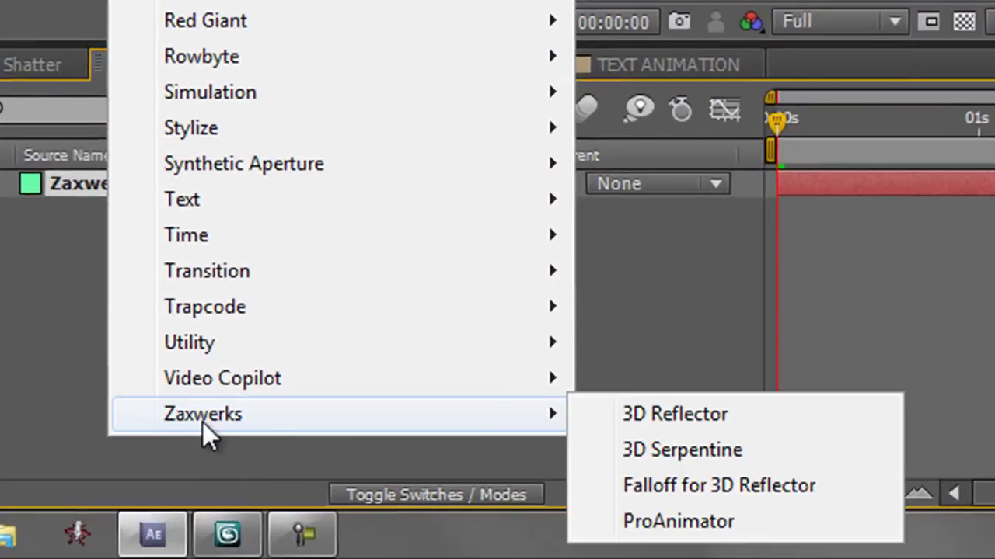
left_click(694, 525)
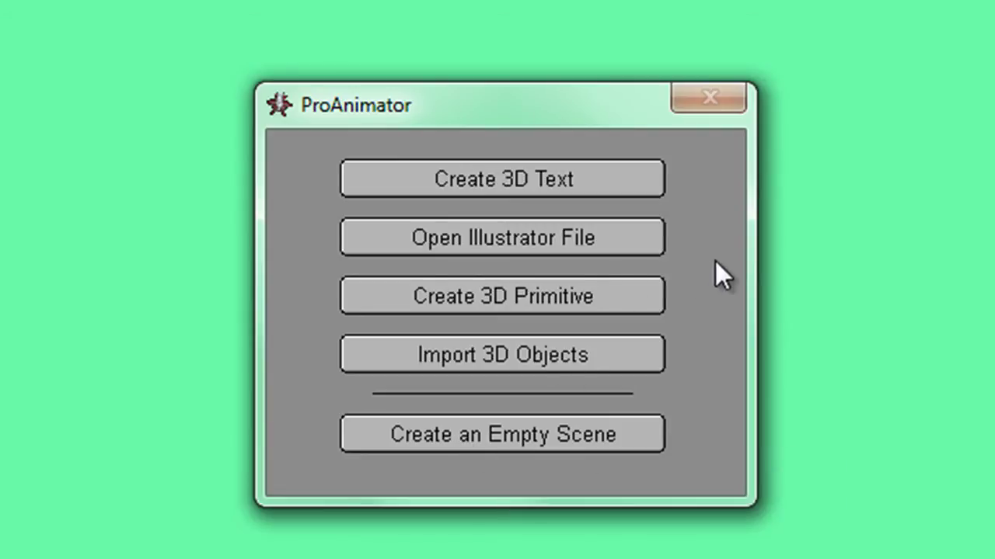
Create 3D text reading "Zaxwerks", try the Pagoda SF font, and settle on MyriadPro Bold.
left_click(510, 175)
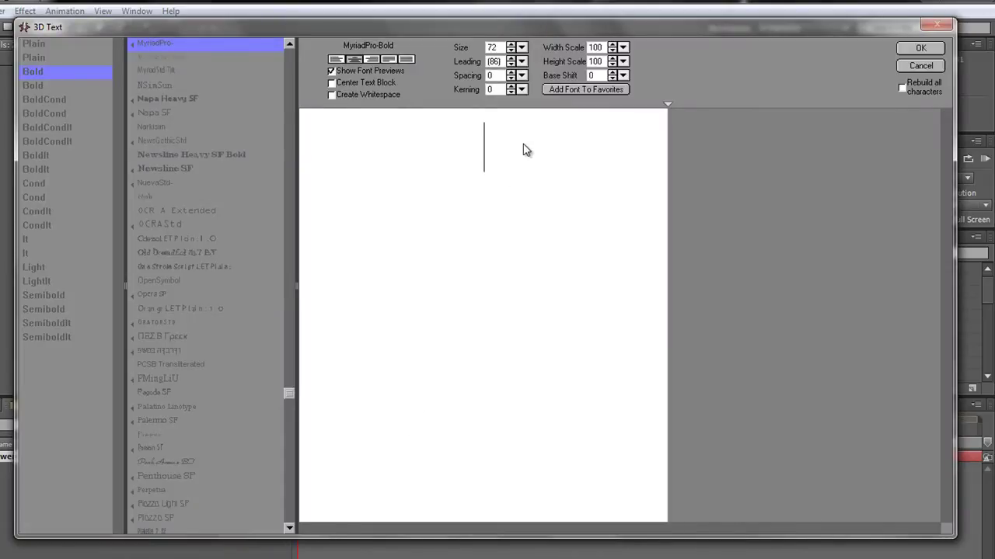
type("Zaxwerks")
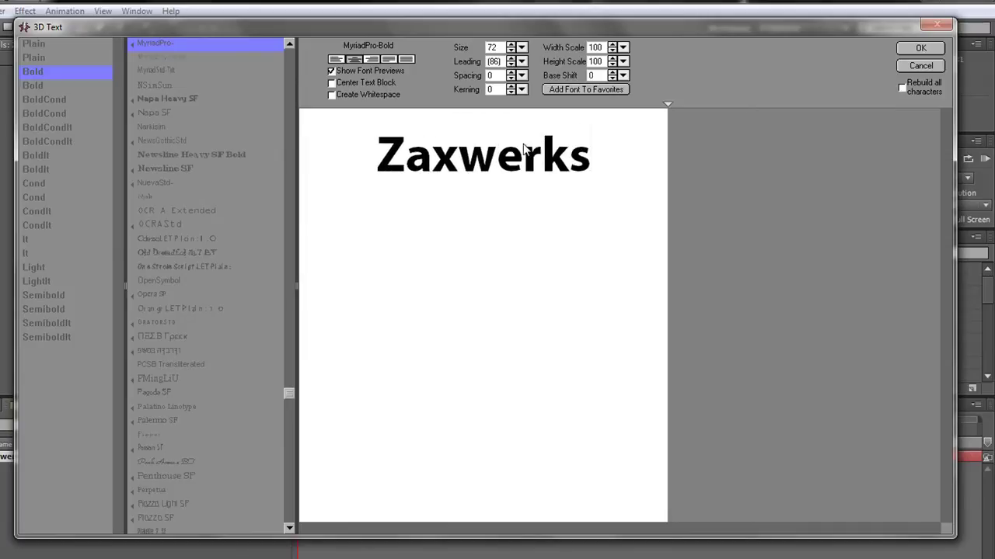
left_click_drag(611, 155, 360, 158)
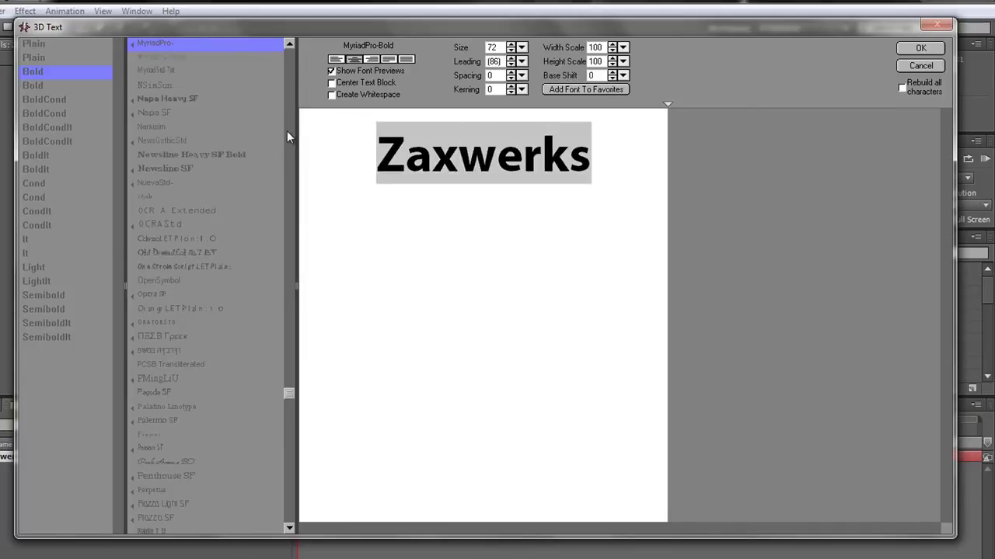
left_click(175, 126)
left_click_drag(149, 183, 156, 392)
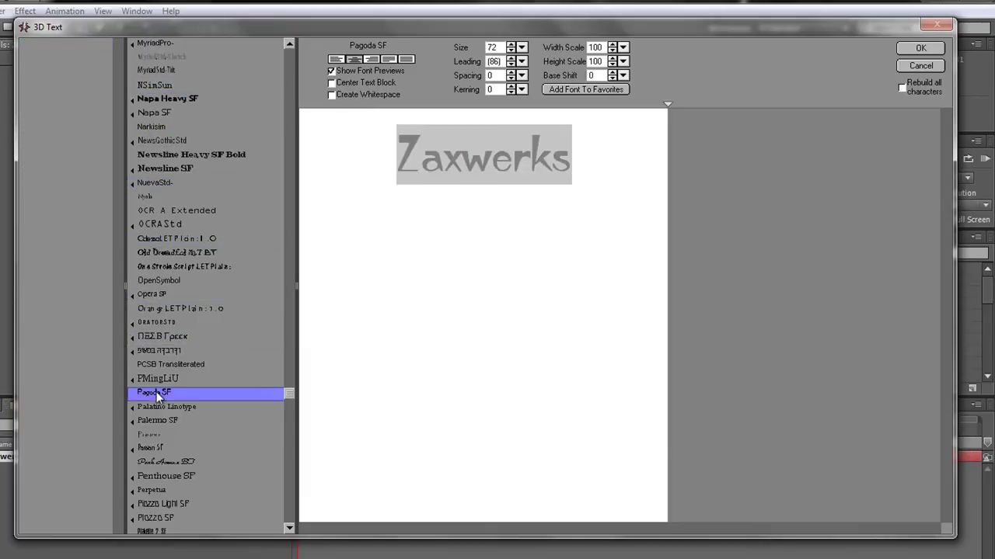
left_click(157, 43)
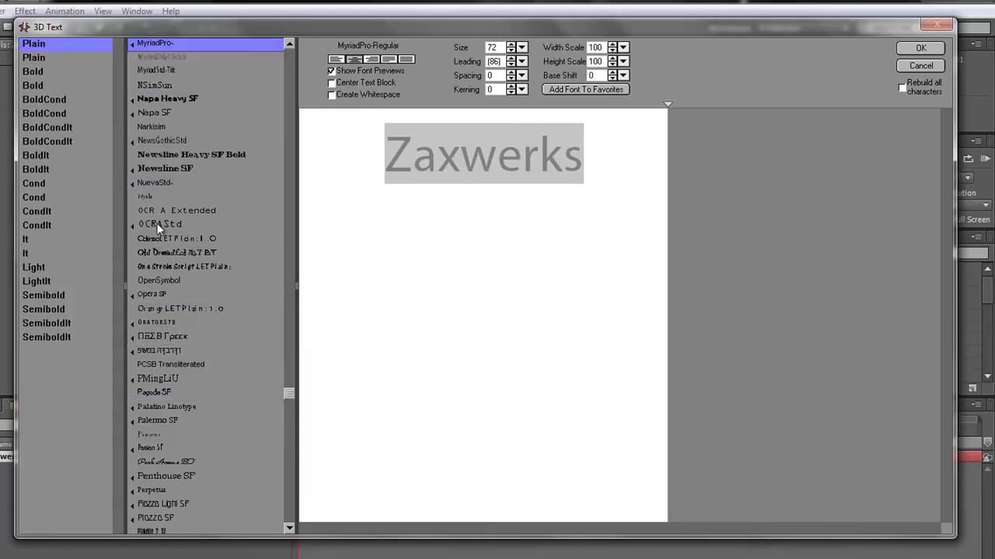
left_click(32, 74)
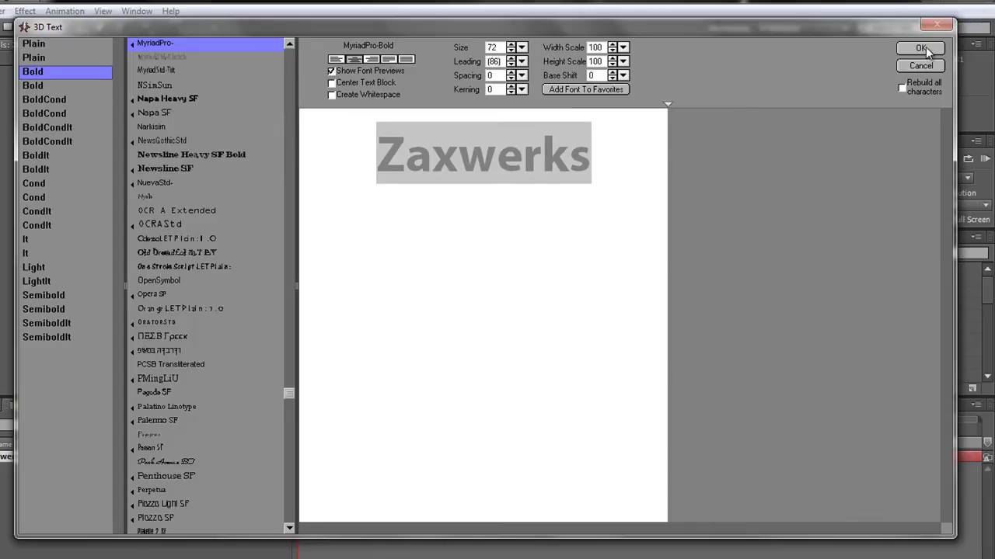
left_click(920, 47)
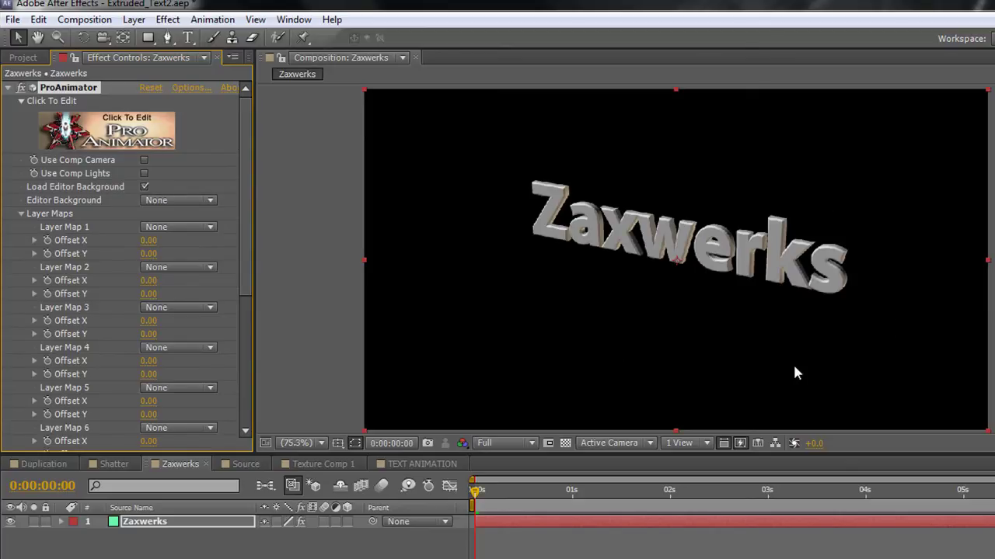
Apply the silver chrome object style to the Zaxwerks text in the ProAnimator set-up and render a preview.
left_click(143, 130)
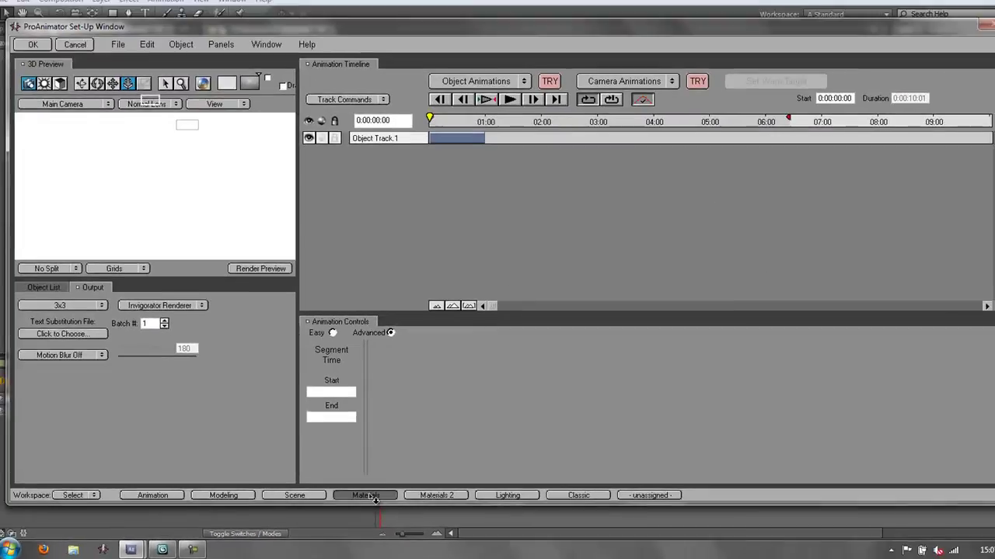
left_click(376, 497)
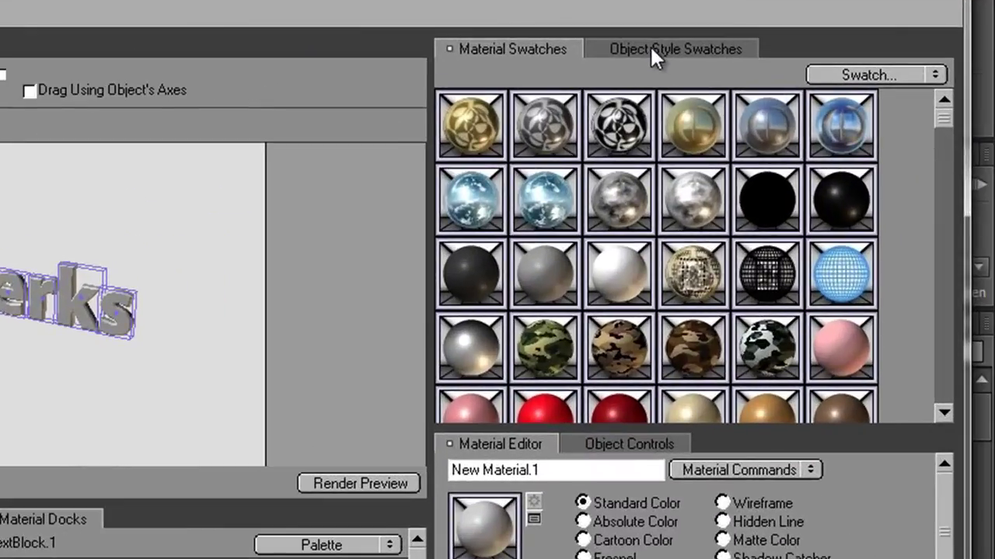
left_click(650, 48)
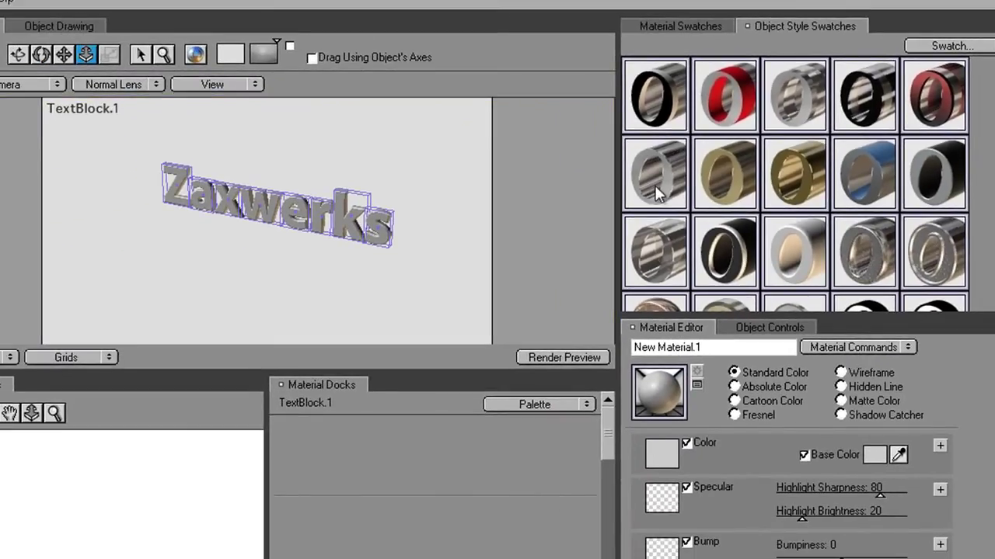
left_click_drag(674, 185, 377, 233)
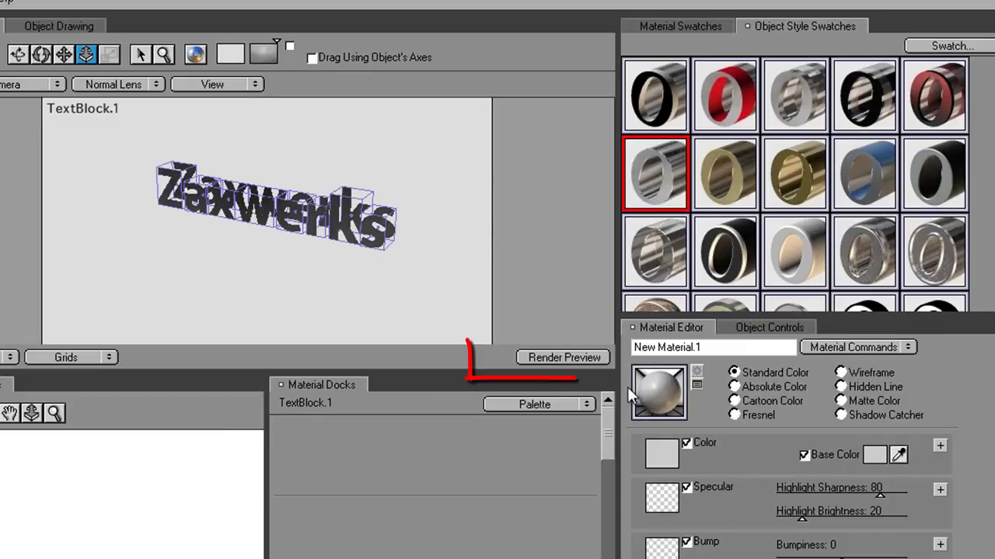
left_click(574, 360)
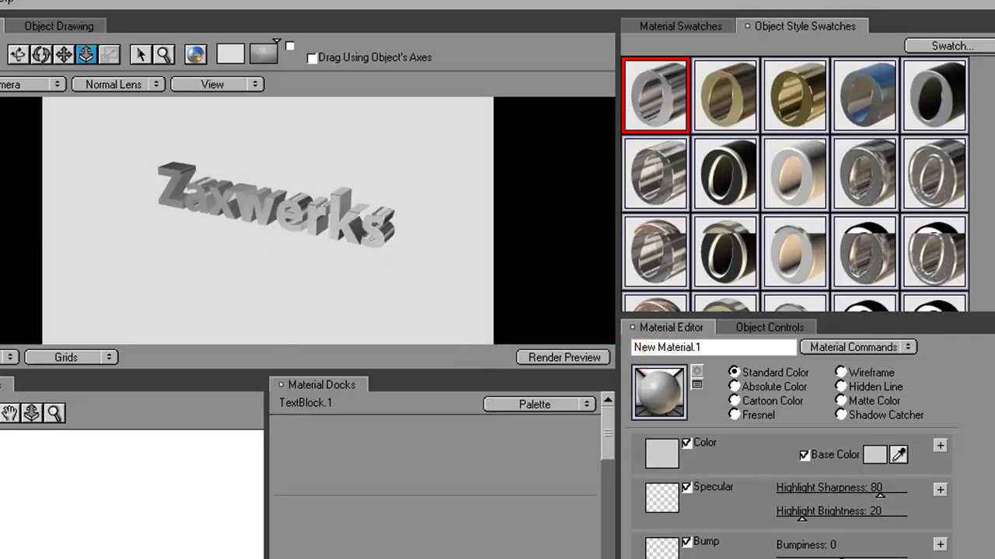
Apply the dark red wood object style to the Zaxwerks text and render a preview.
left_click_drag(670, 194, 386, 225)
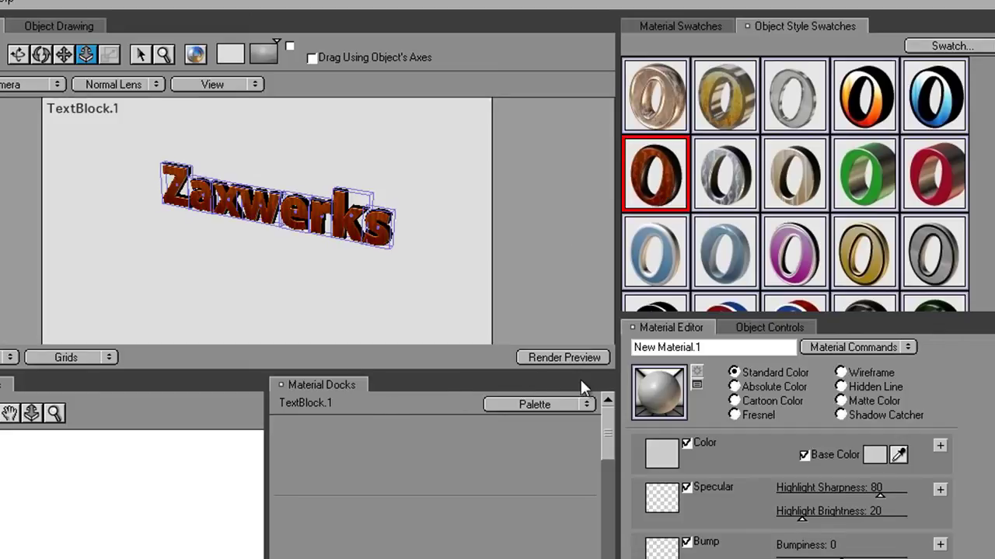
left_click(580, 355)
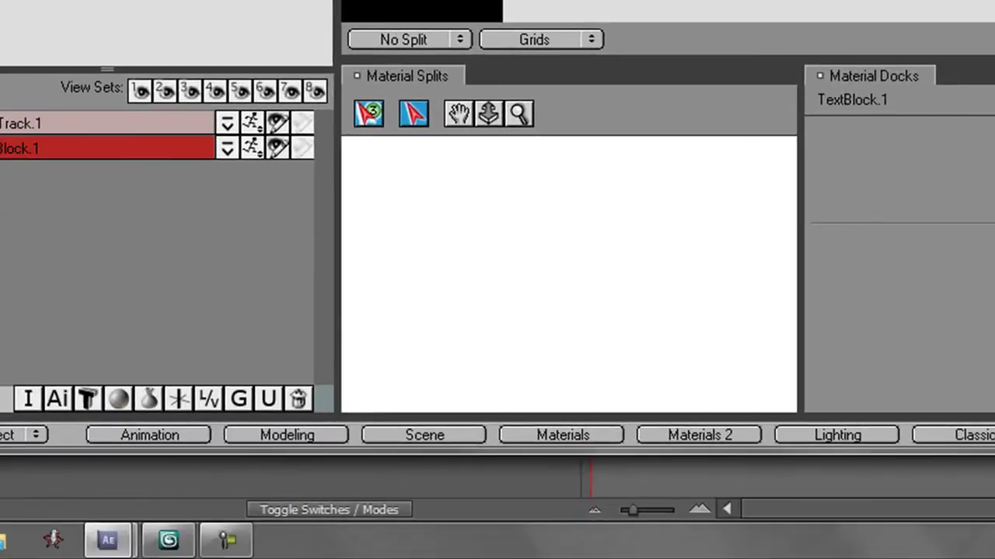
Give the text track a sample object animation using Try, accept the set-up, and preview the motion in the composition.
left_click(163, 436)
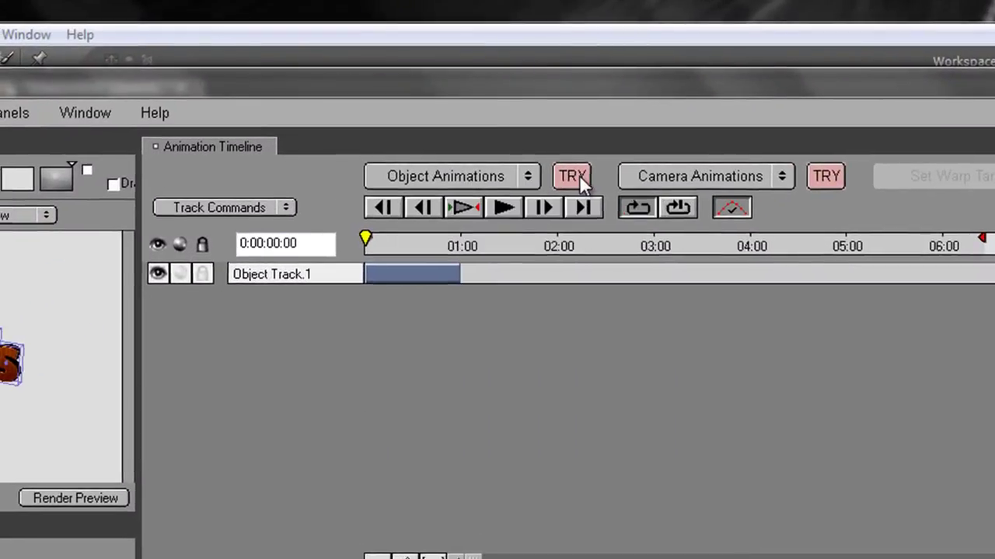
left_click(575, 176)
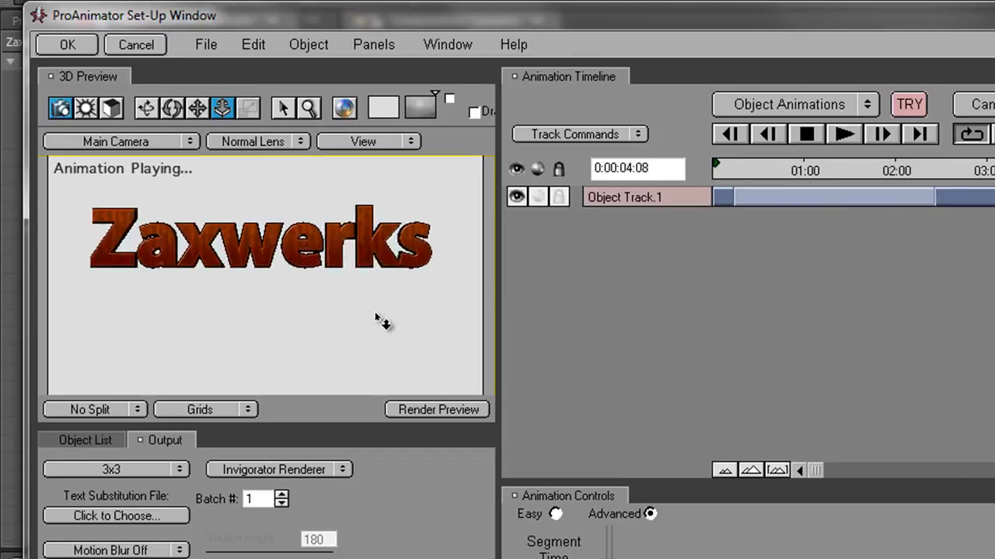
left_click(52, 37)
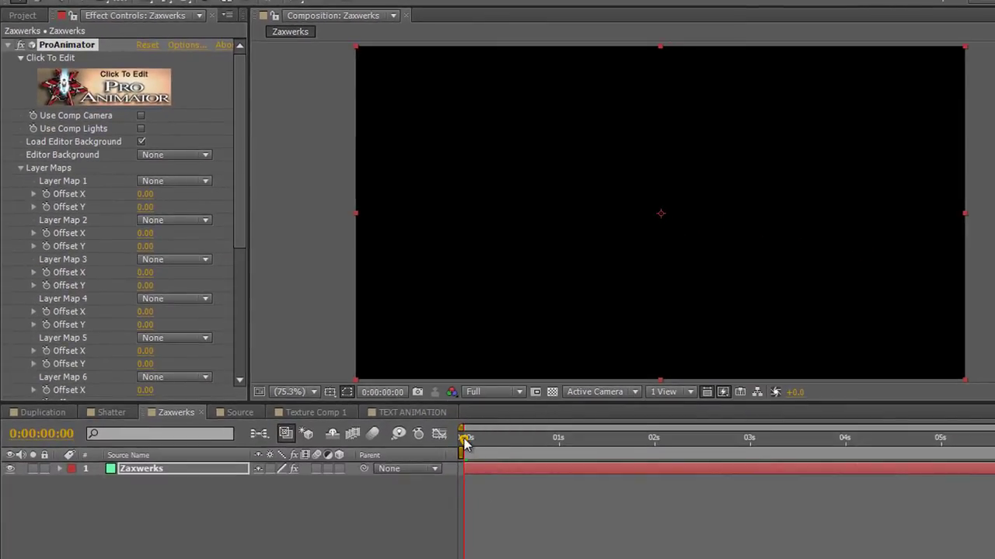
left_click_drag(464, 440, 731, 443)
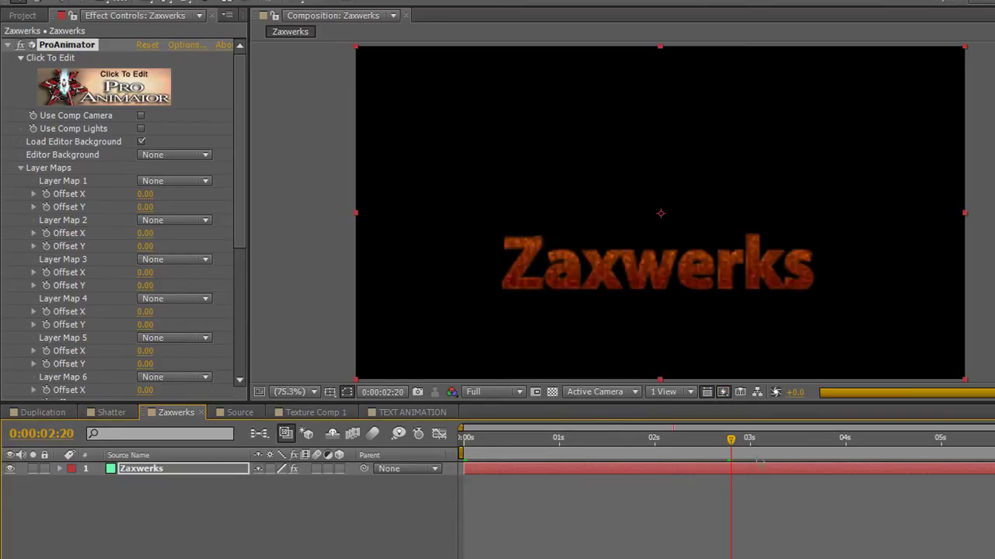
key("space")
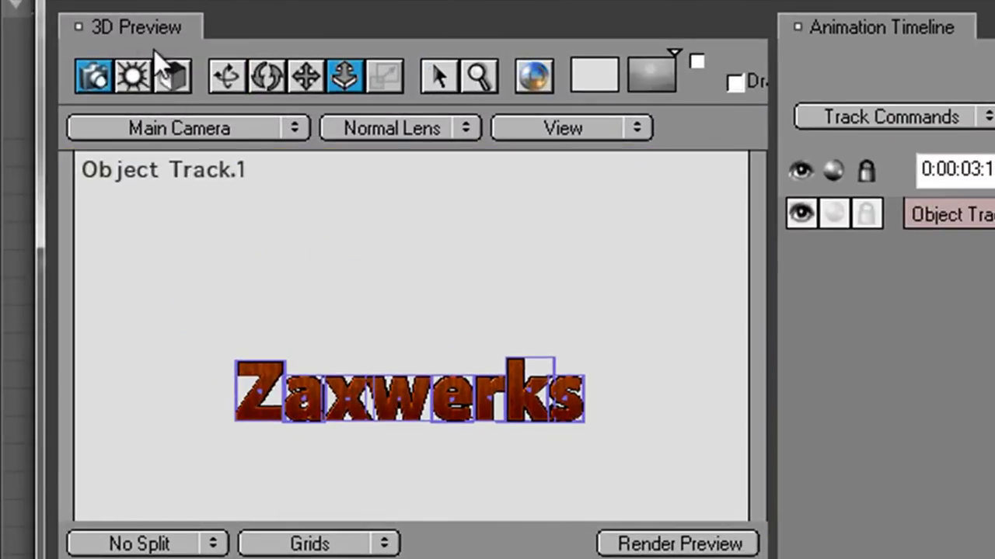
Dolly, pan and orbit the main camera in the ProAnimator 3D preview to see the Zaxwerks text at an angle.
left_click(93, 84)
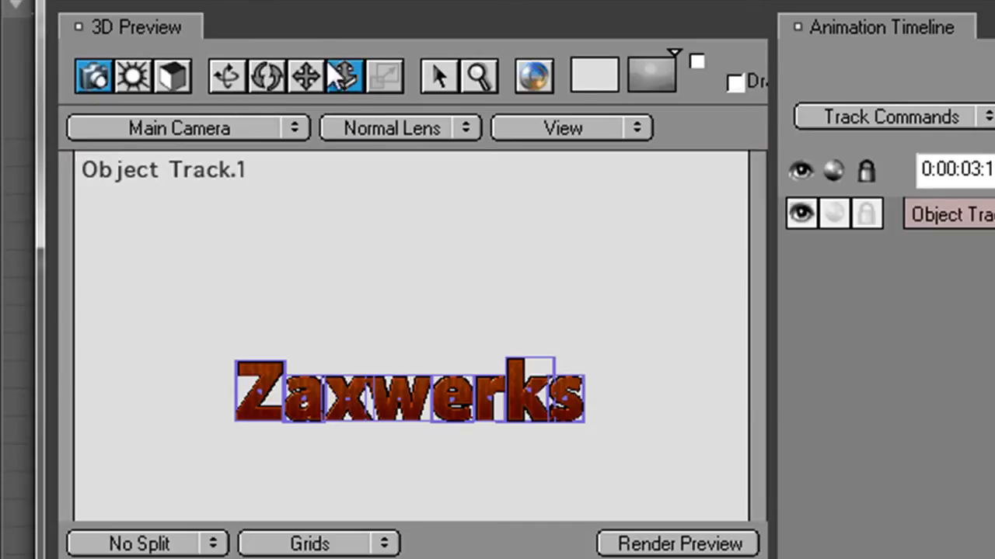
left_click_drag(344, 271, 489, 244)
left_click(311, 81)
left_click_drag(295, 350, 243, 165)
left_click(227, 77)
left_click_drag(342, 318, 537, 333)
left_click(305, 75)
left_click_drag(466, 311, 435, 190)
Adjust the main camera's distance and framing for a close, angled shot of the first letters of the text.
left_click(347, 78)
left_click_drag(378, 228, 483, 136)
left_click_drag(417, 349, 440, 349)
left_click(305, 75)
left_click_drag(377, 334, 380, 148)
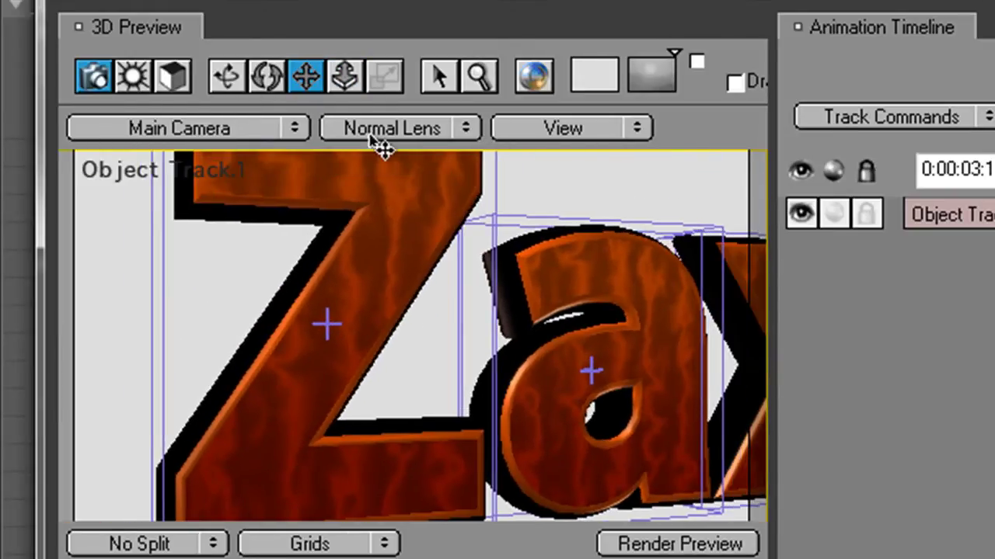
left_click(348, 78)
left_click_drag(391, 204, 391, 226)
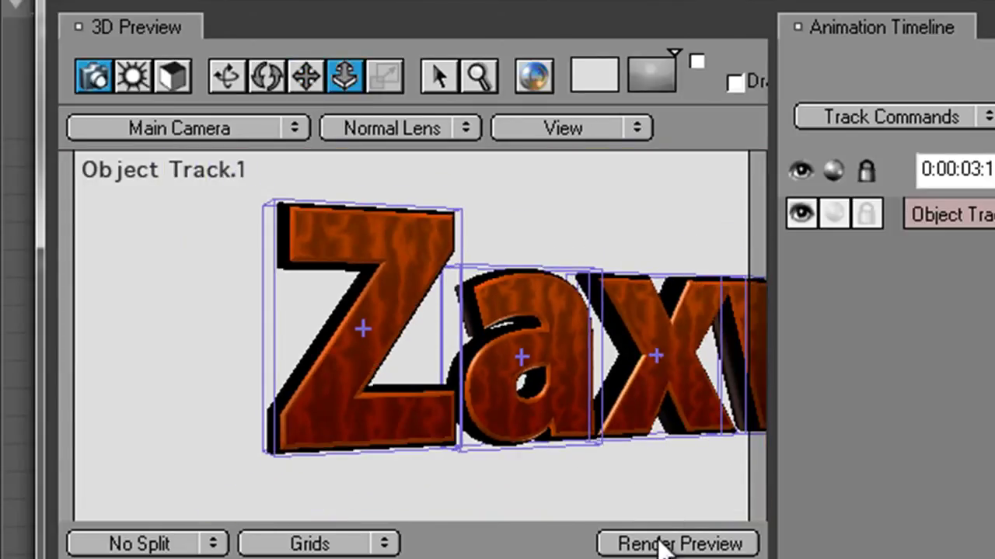
Render a preview of the angled camera shot and accept the ProAnimator set-up.
left_click(666, 543)
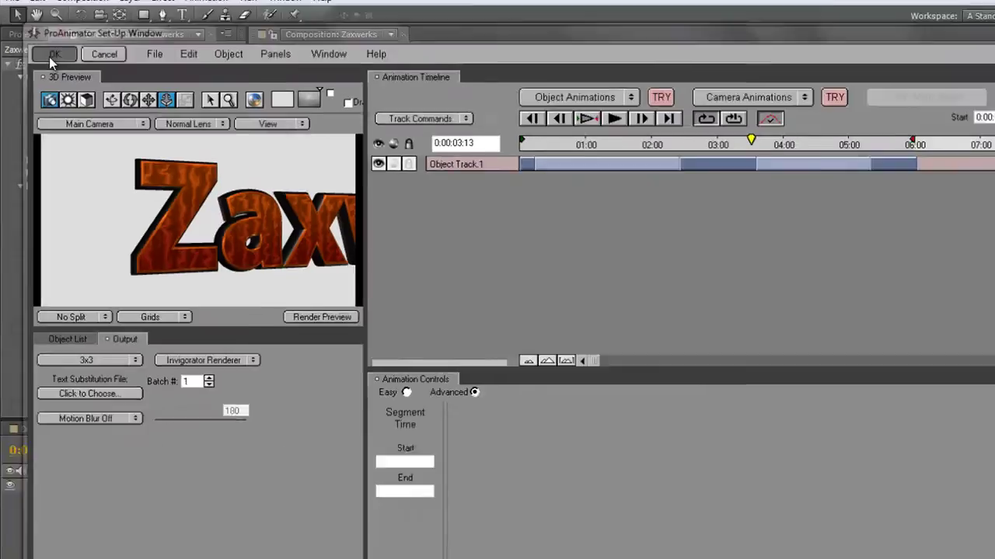
left_click(45, 54)
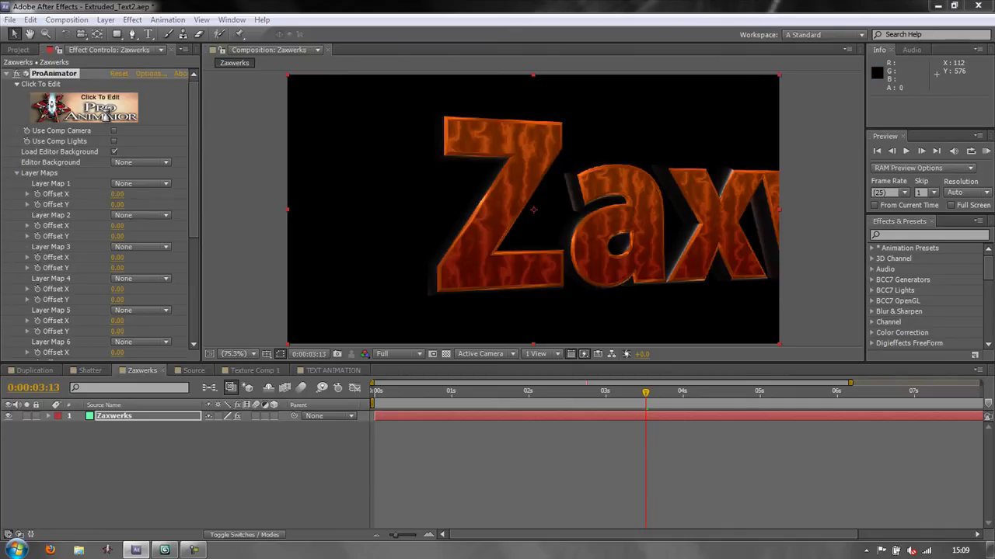
Reopen the ProAnimator set-up in the Modeling workspace and draw a closed, wavy freeform shape with the Pen tool above the text.
left_click(103, 115)
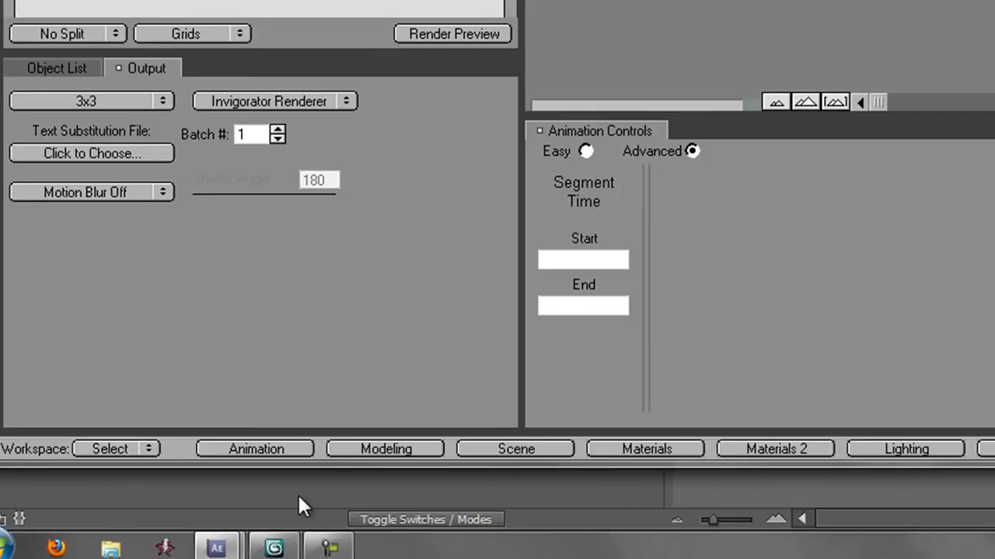
left_click(393, 450)
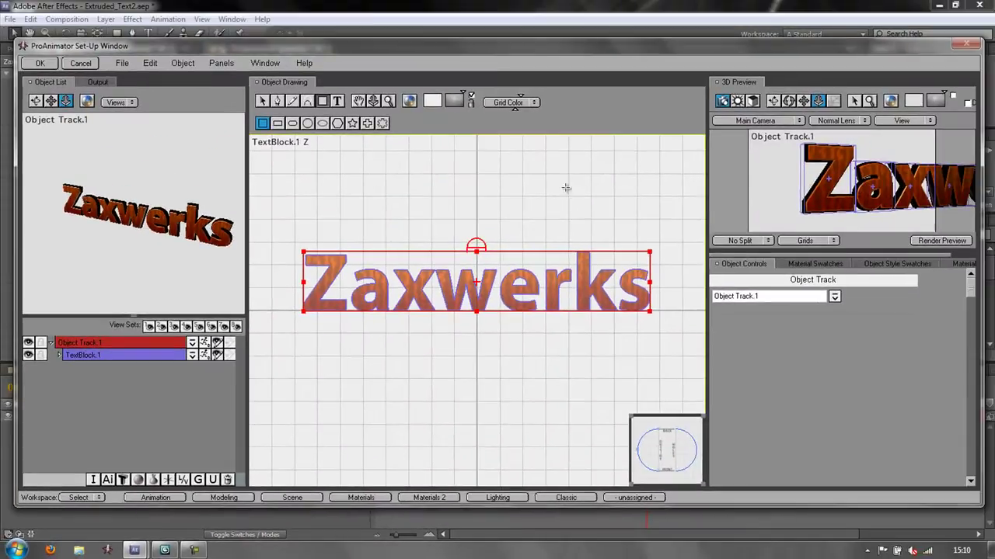
left_click(277, 104)
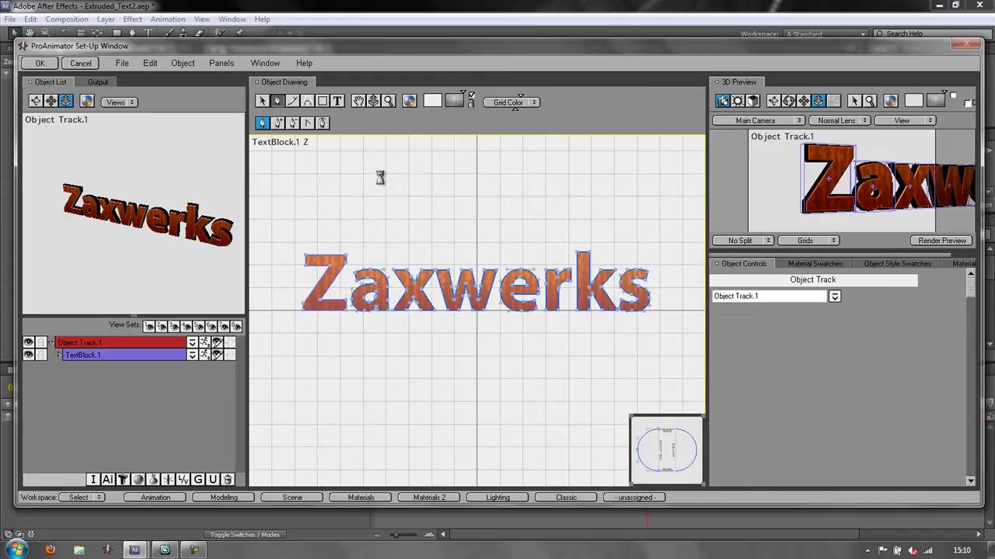
left_click_drag(470, 224, 337, 222)
left_click_drag(264, 218, 378, 205)
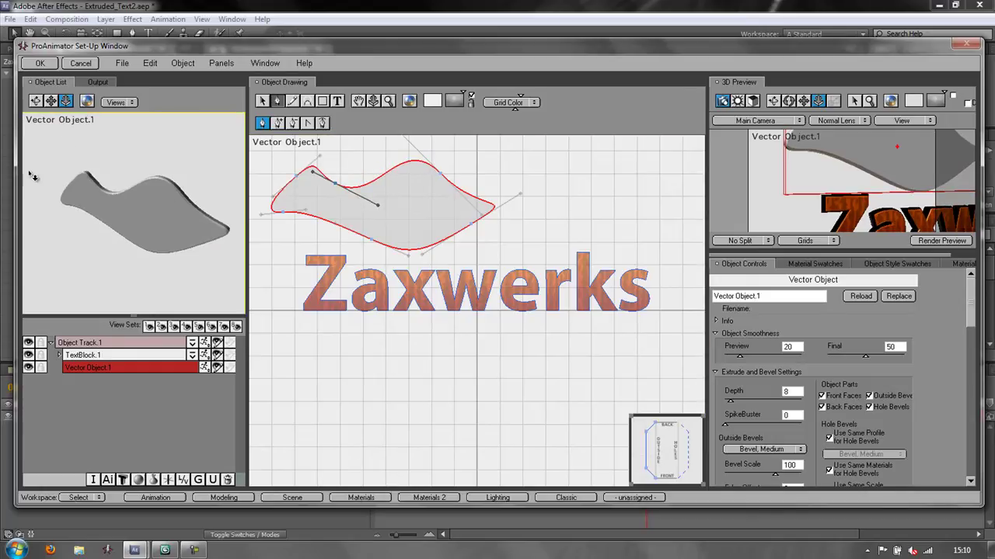
left_click_drag(120, 197, 160, 262)
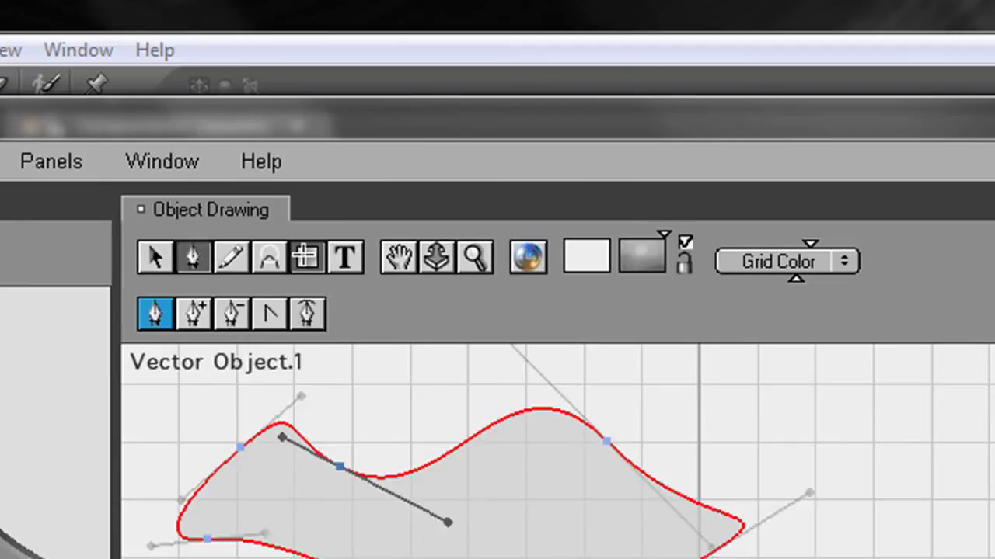
Draw a star shape below the Zaxwerks text in the object drawing.
left_click(304, 255)
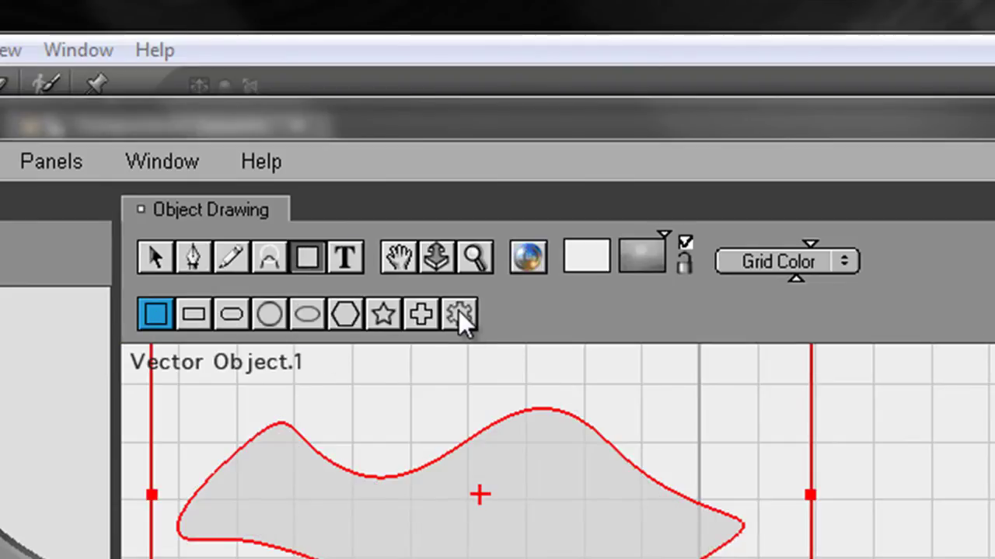
left_click(383, 314)
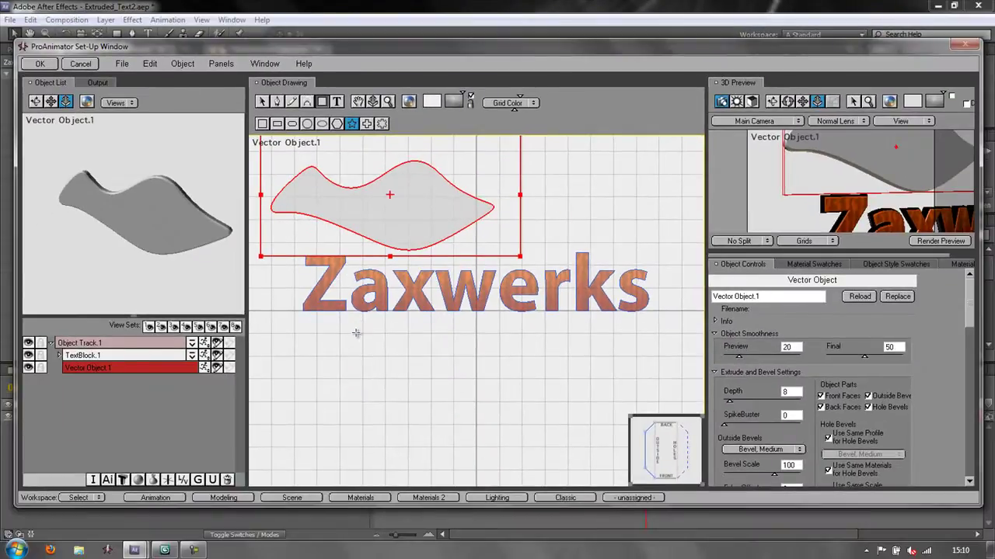
left_click_drag(358, 332, 504, 477)
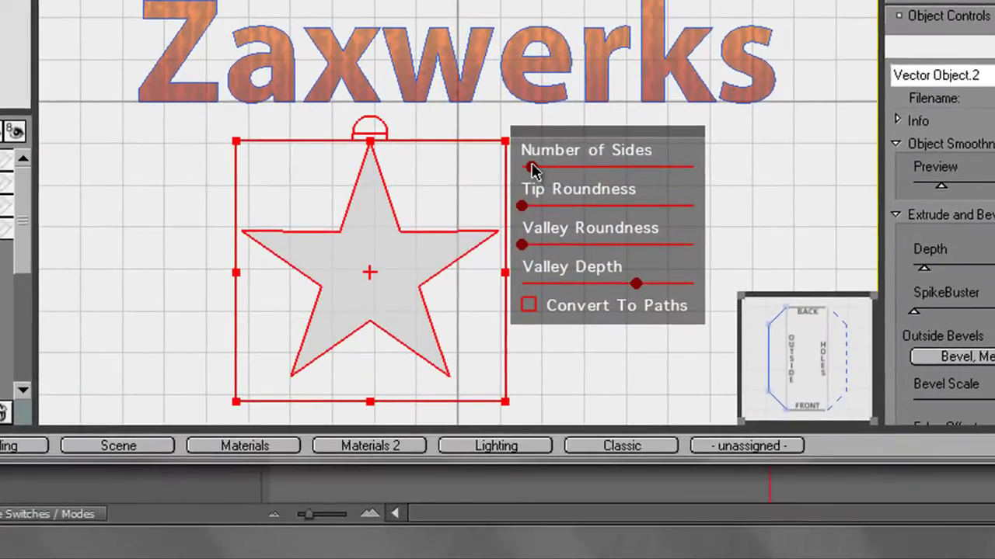
Give the star eight points with rounded tips and valleys, and set its extrusion depth to 26.
mouse_move(516, 347)
left_mouse_down()
mouse_move(535, 346)
mouse_move(527, 347)
left_mouse_up()
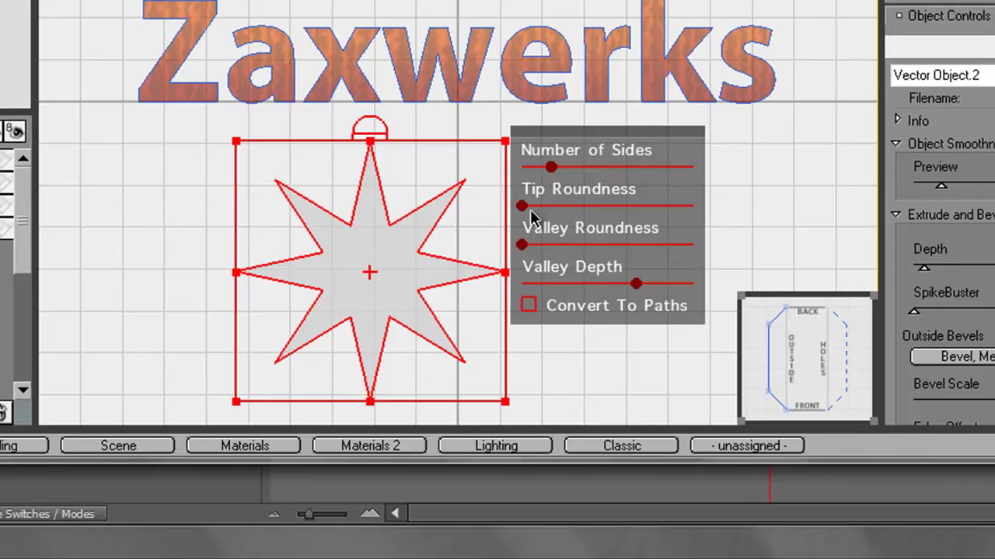
left_click_drag(521, 206, 584, 216)
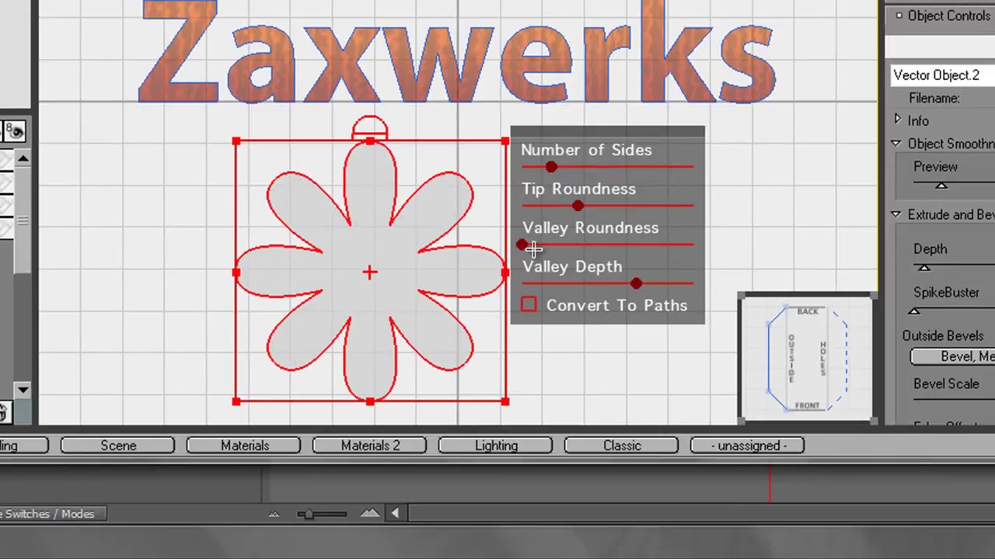
left_click_drag(523, 245, 577, 249)
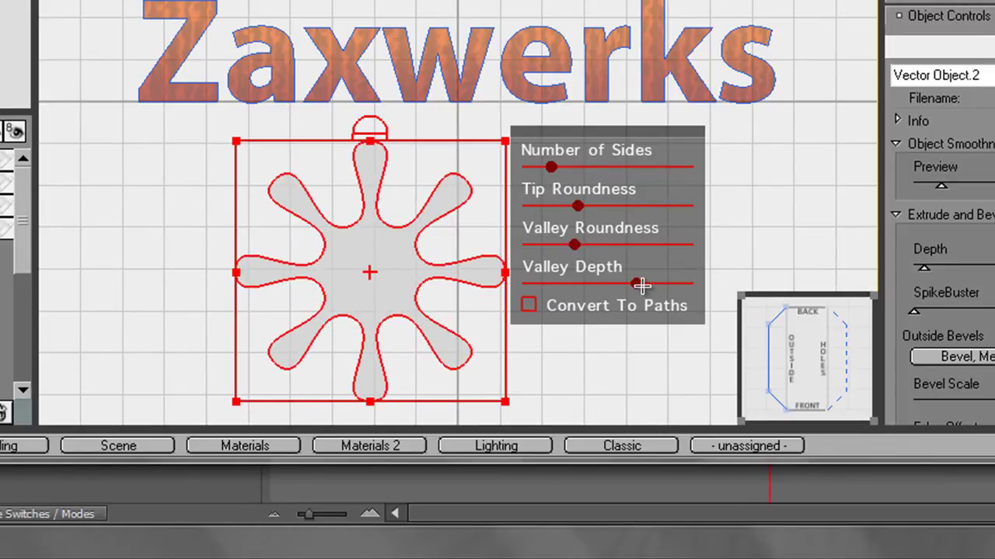
mouse_move(638, 285)
left_mouse_down()
mouse_move(599, 284)
mouse_move(639, 286)
left_mouse_up()
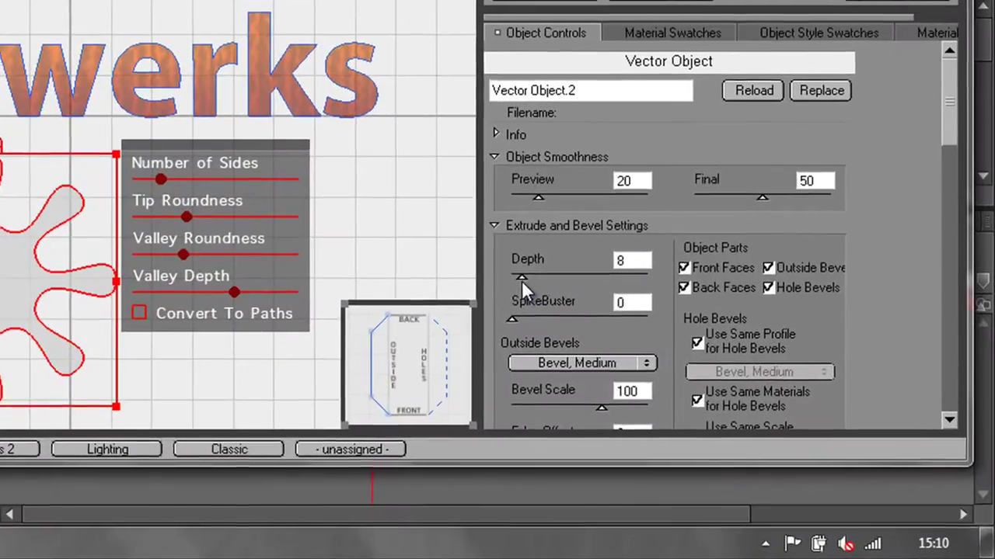
mouse_move(684, 375)
left_mouse_down()
mouse_move(706, 377)
mouse_move(694, 386)
mouse_move(669, 375)
left_mouse_up()
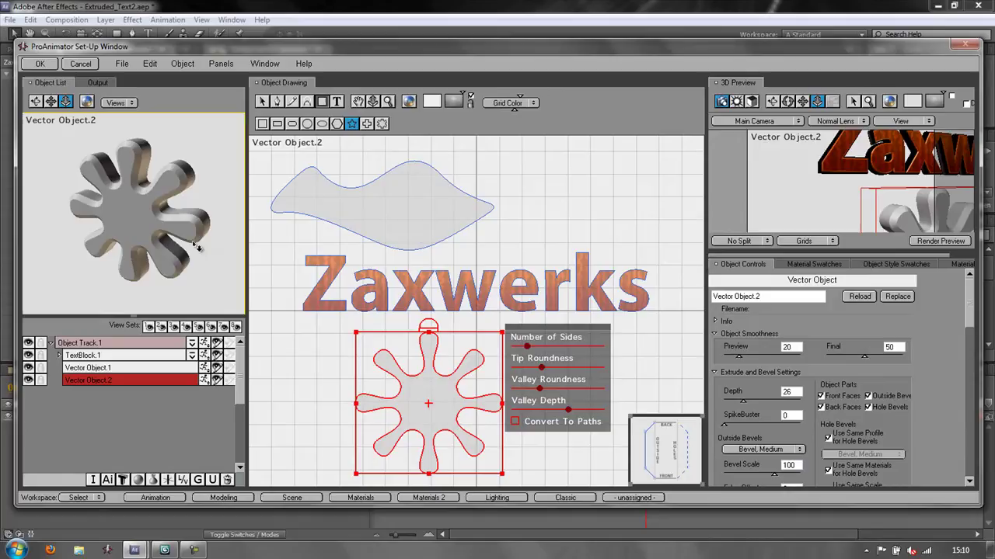
Apply a scratched silver metal object style to the eight-armed shape and render a preview.
left_click(359, 498)
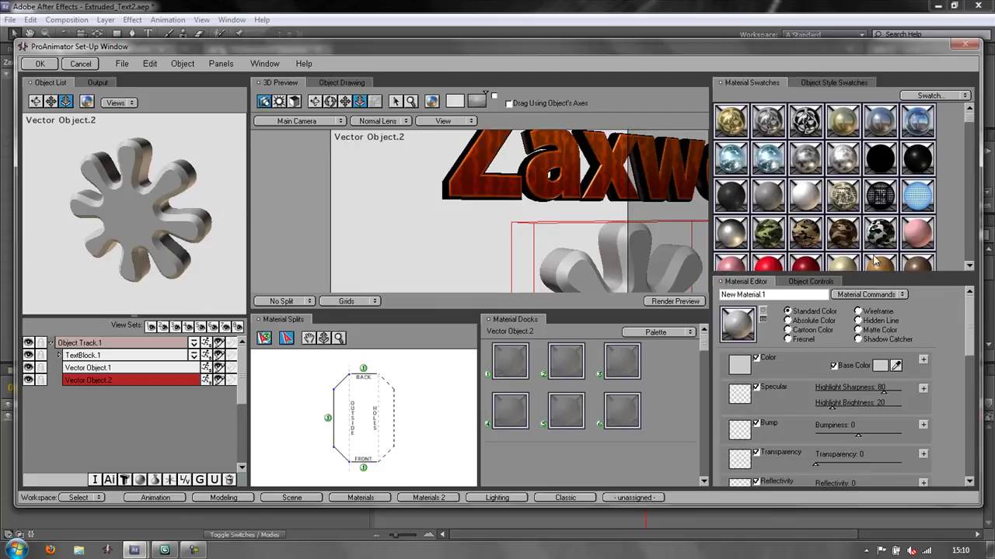
left_click(812, 86)
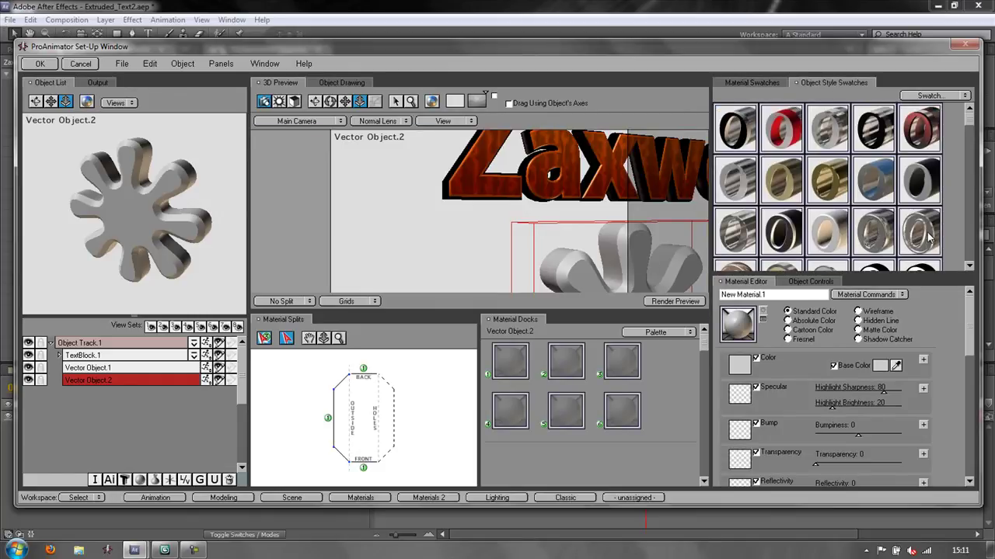
left_click(888, 229)
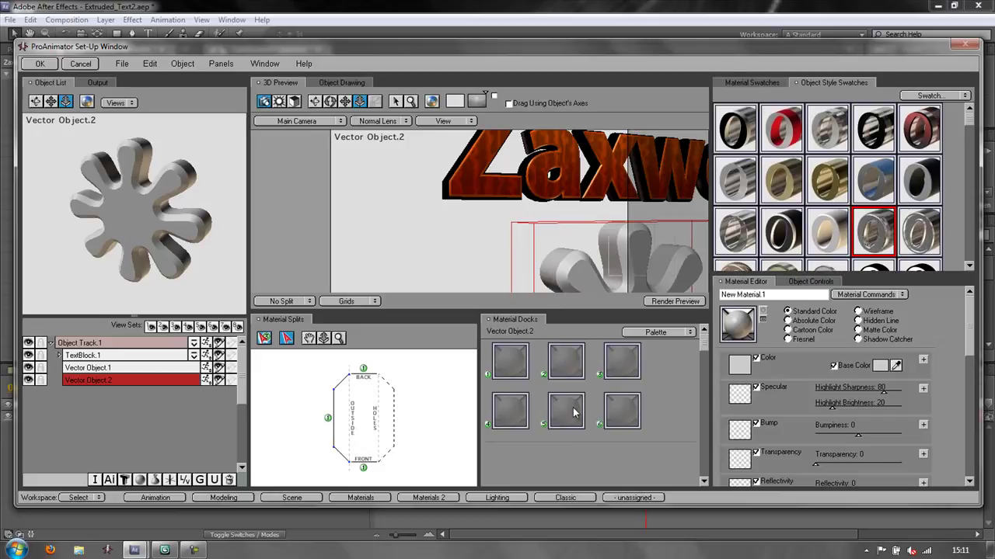
left_click(689, 303)
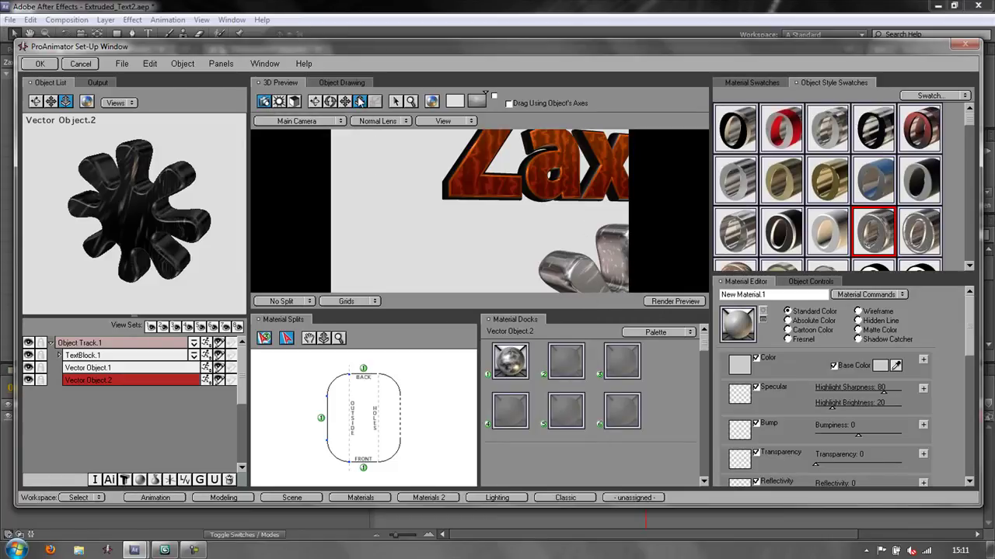
Pull the main camera back to frame the wavy shape, text and eight-armed shape together, and render a preview.
left_click(453, 229)
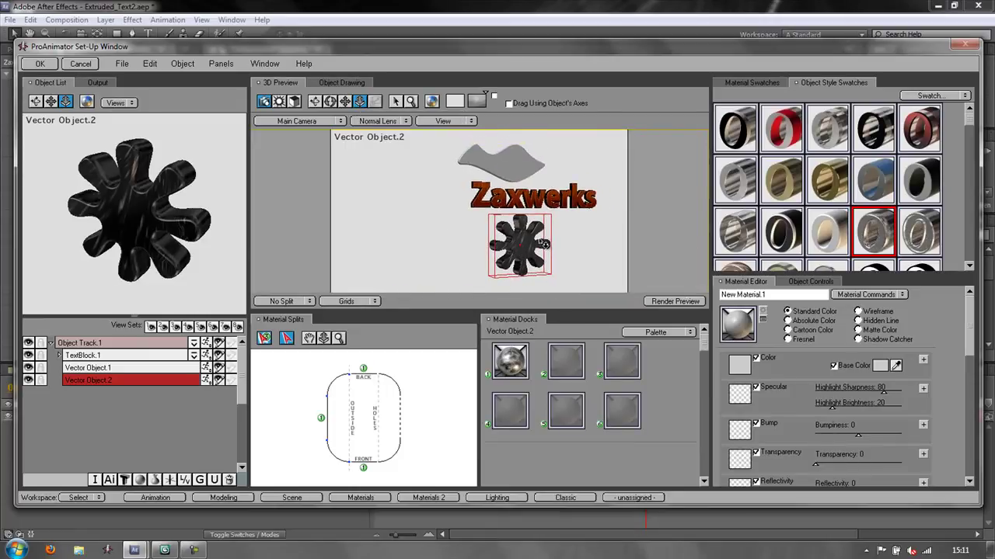
left_click_drag(545, 243, 543, 232)
left_click(673, 302)
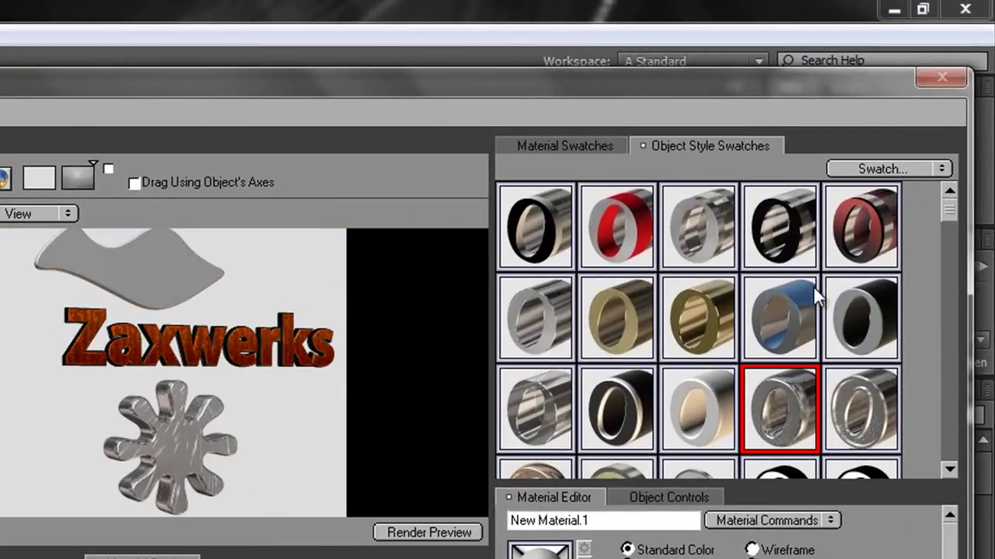
Apply the gold object style with a dark edge to the wavy shape, render a preview, and accept the set-up.
left_click_drag(947, 208, 940, 301)
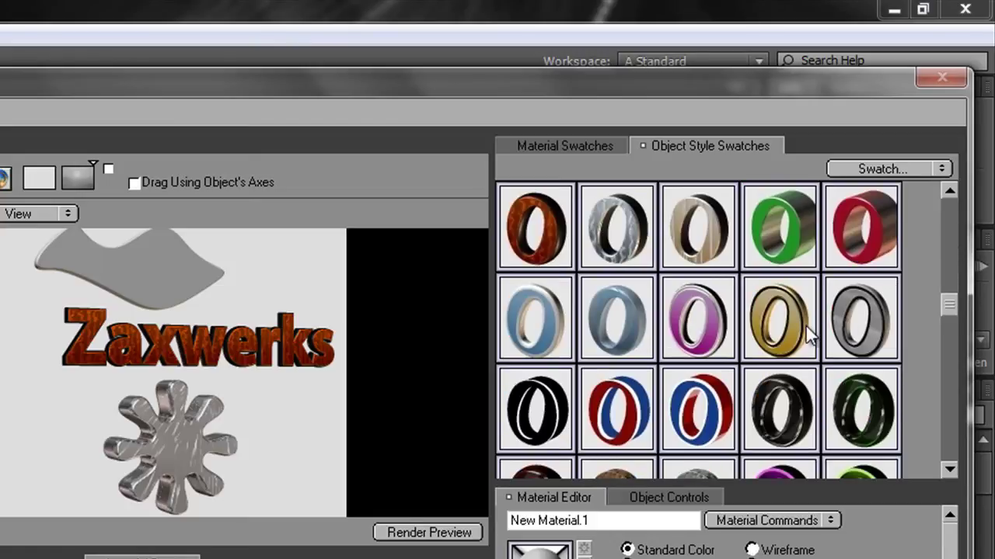
left_click_drag(808, 334, 129, 277)
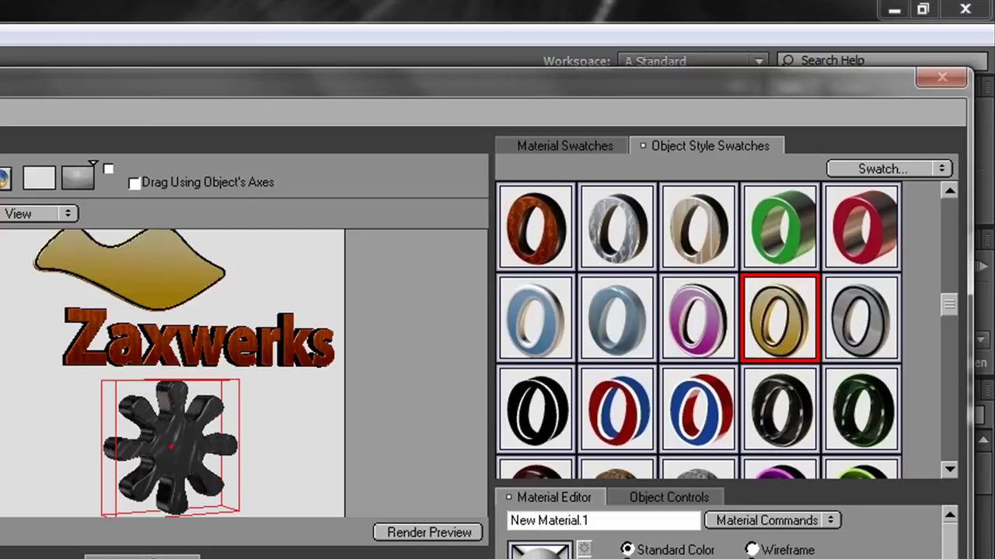
left_click(456, 536)
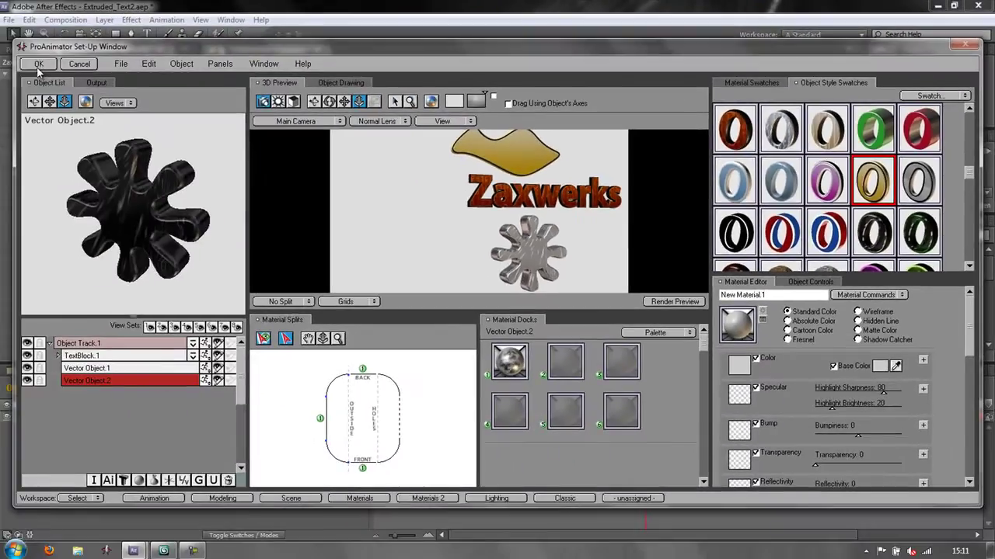
left_click(38, 65)
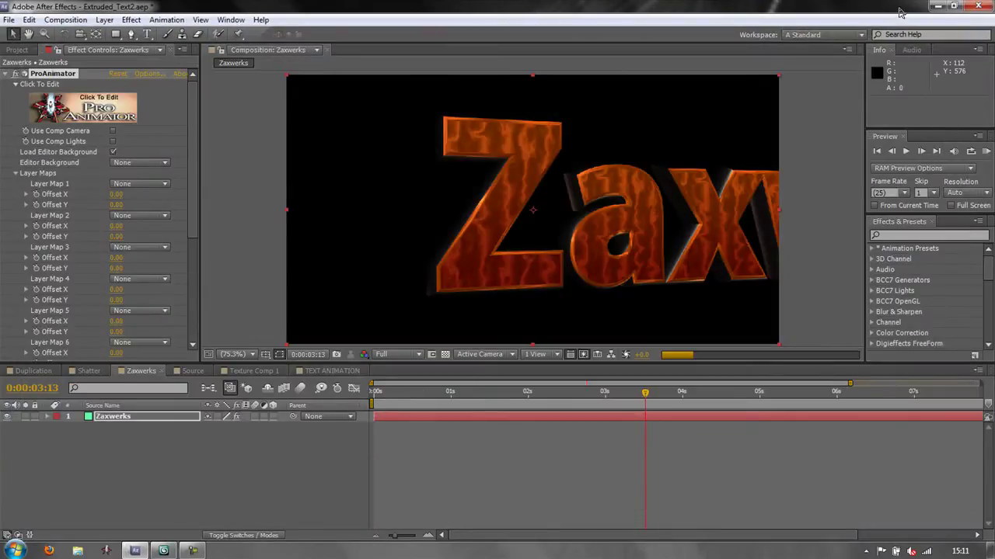
Switch from After Effects to the desktop and launch Adobe Illustrator CS5.
key("super+d")
left_click(16, 551)
left_click(699, 297)
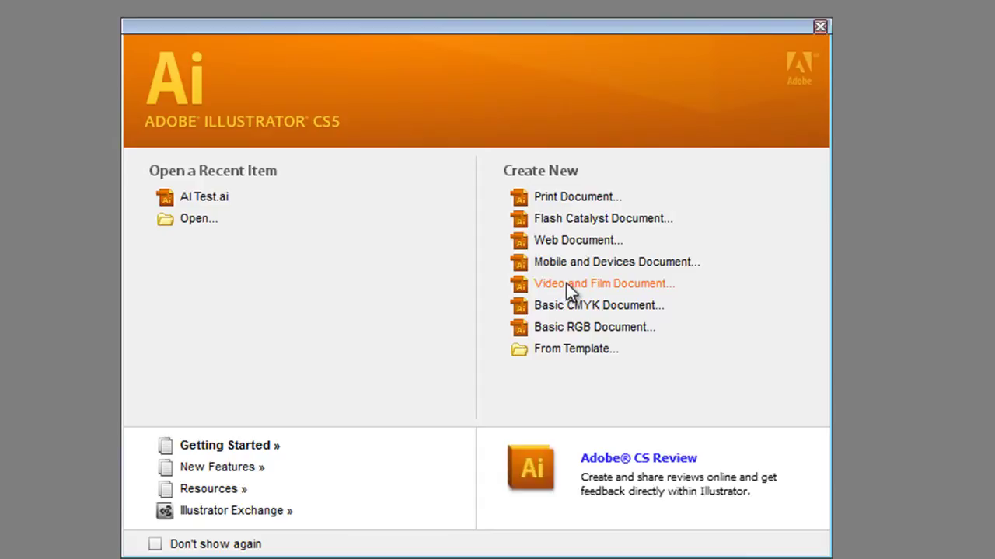
Create a video and film document at PAL D1/DV Widescreen size and hide its transparency grid.
left_click(566, 283)
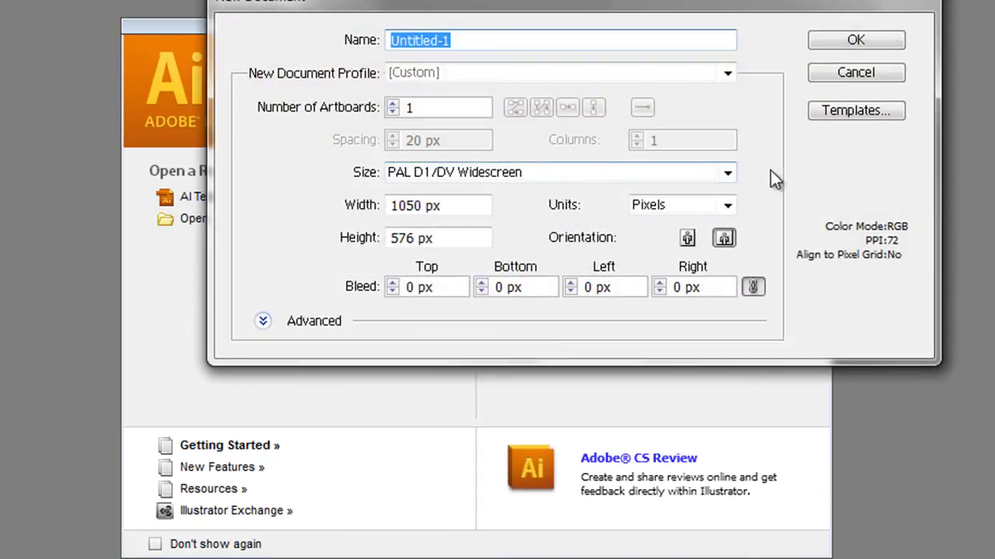
left_click(728, 173)
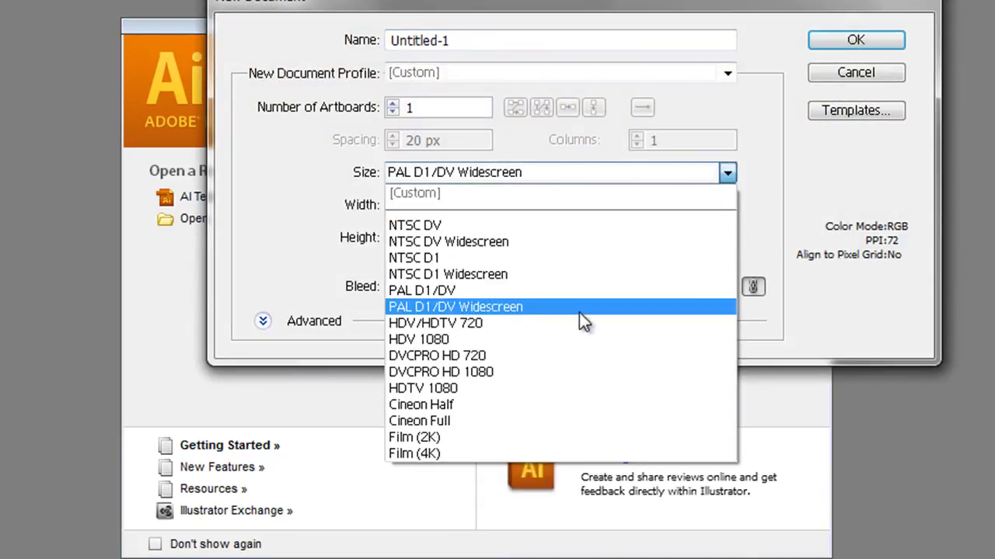
left_click(518, 312)
left_click(876, 39)
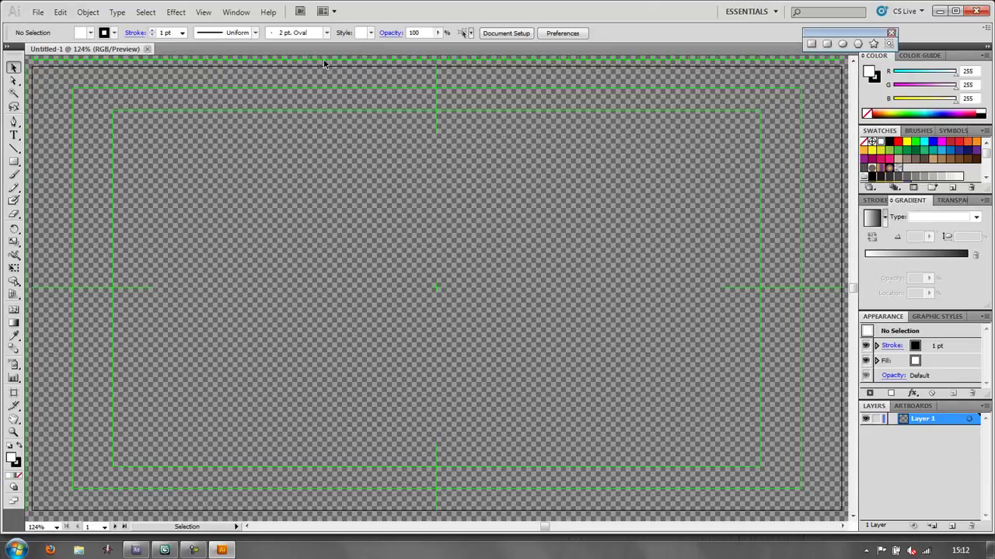
left_click(202, 13)
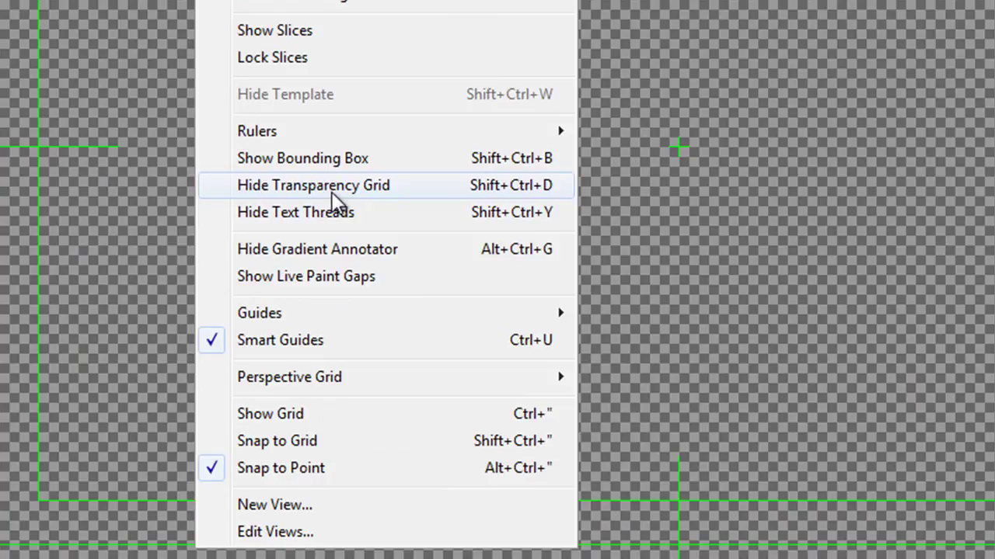
left_click(321, 195)
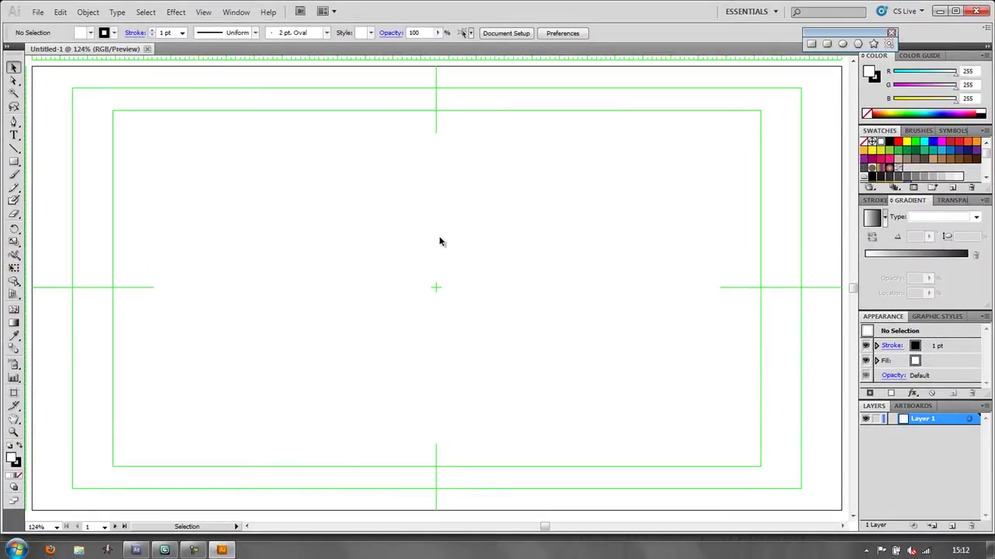
Set the default fill to none and the stroke colour to light blue.
left_click(90, 33)
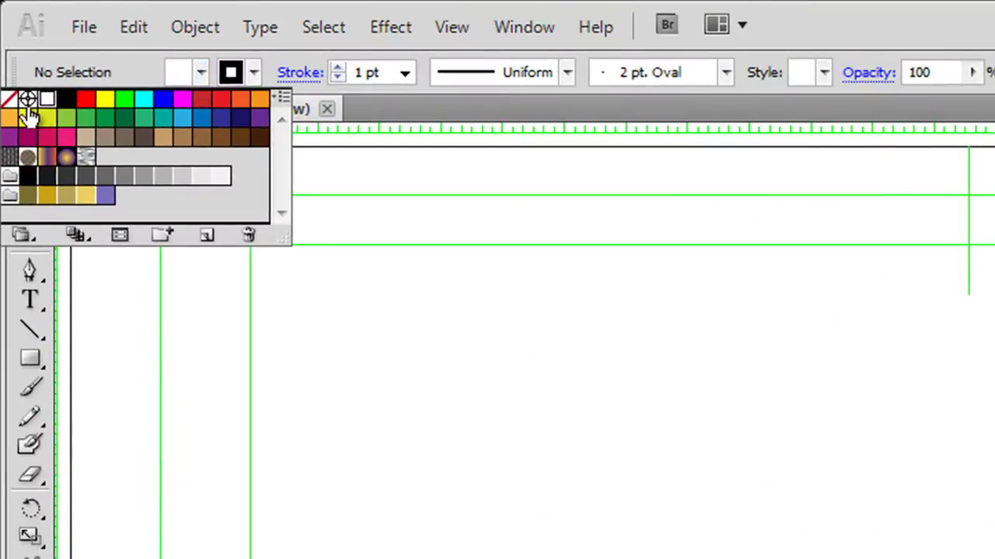
left_click(9, 99)
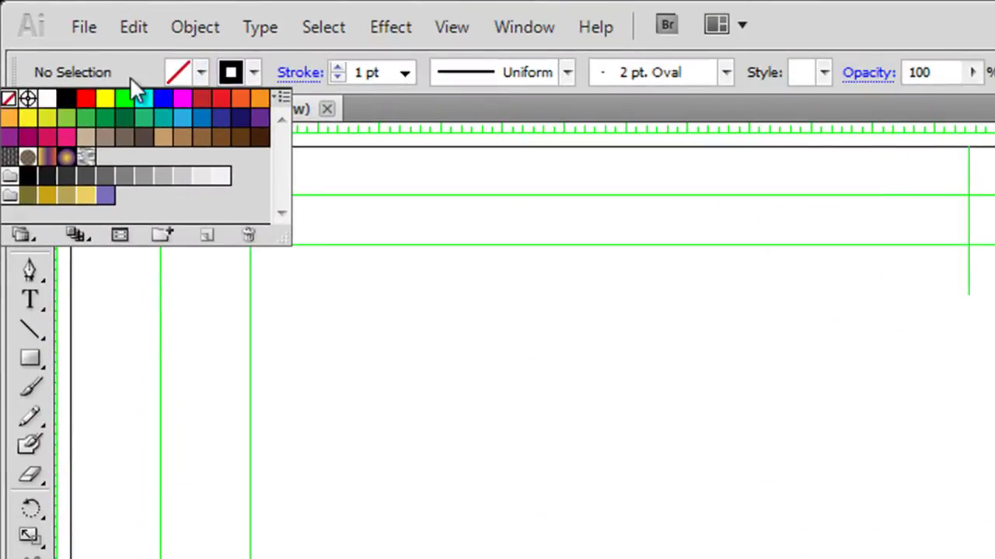
left_click(254, 76)
left_click(251, 71)
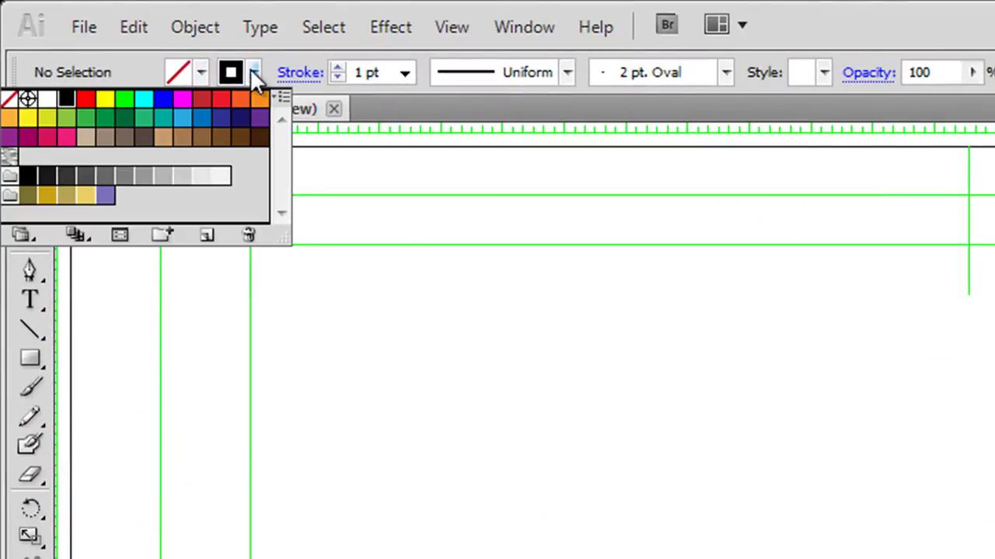
left_click(182, 118)
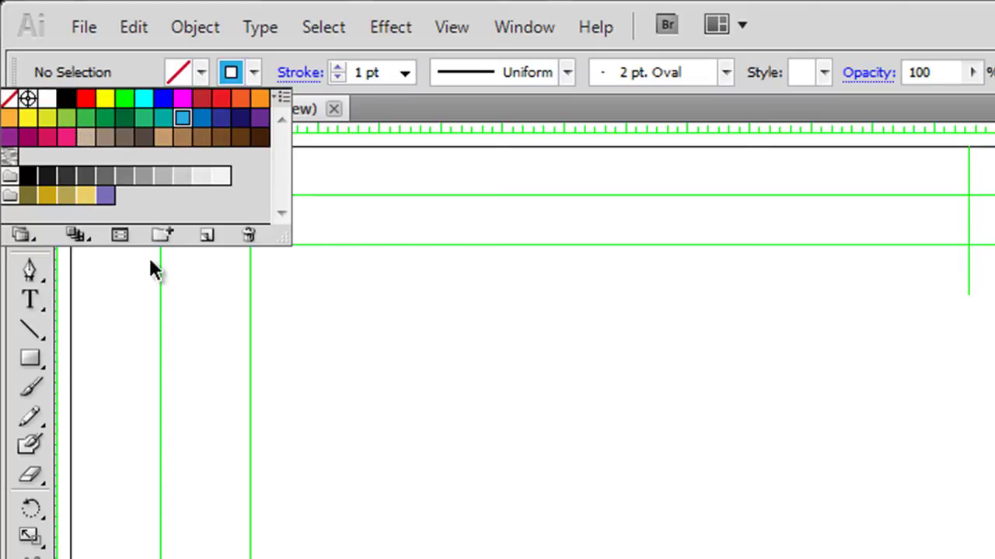
Set the default stroke weight to 4 pt.
left_click(403, 78)
left_click(403, 76)
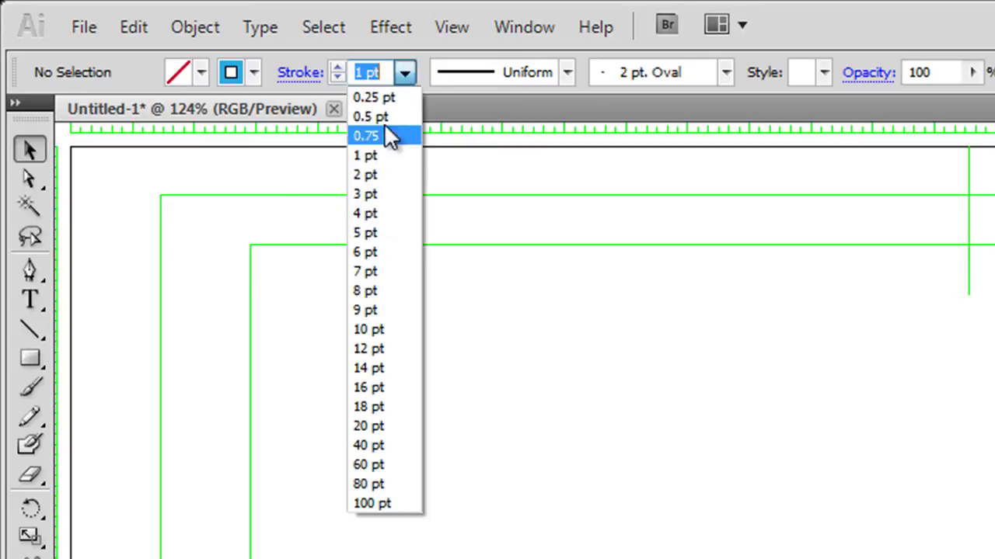
left_click(375, 221)
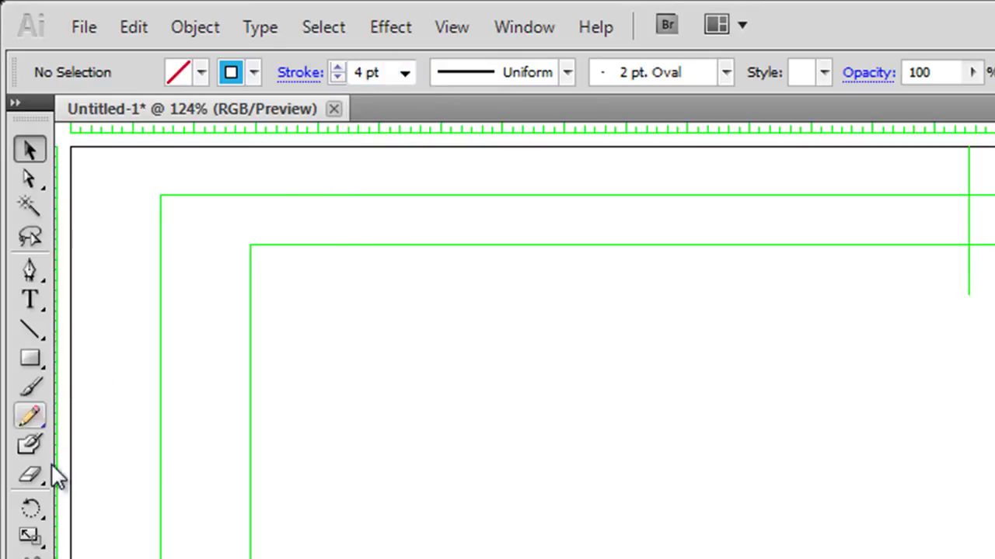
Detach the shape tools as a single floating palette and draw a five-pointed star about 444 px high around the artboard's centre.
left_click(41, 366)
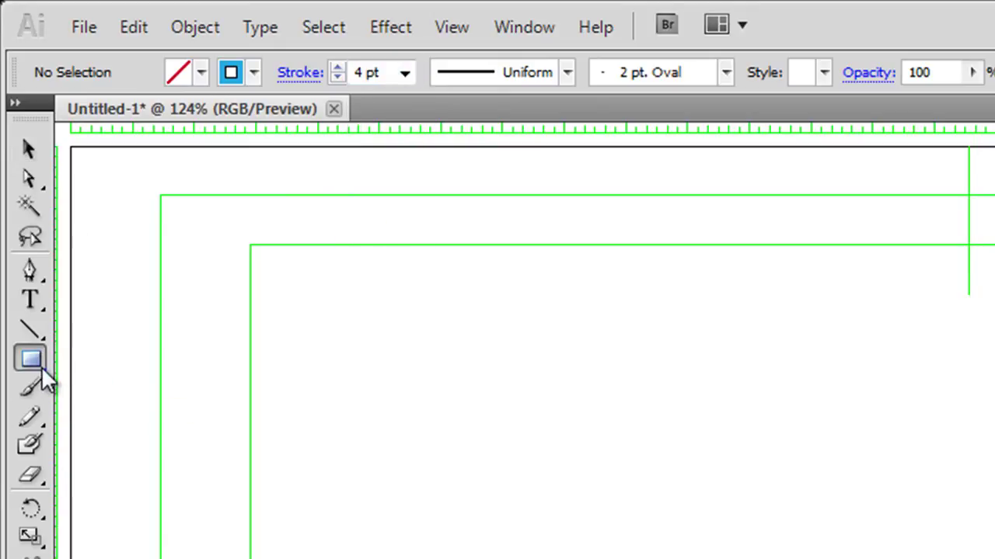
left_click_drag(42, 367, 274, 431)
left_click_drag(225, 356, 993, 138)
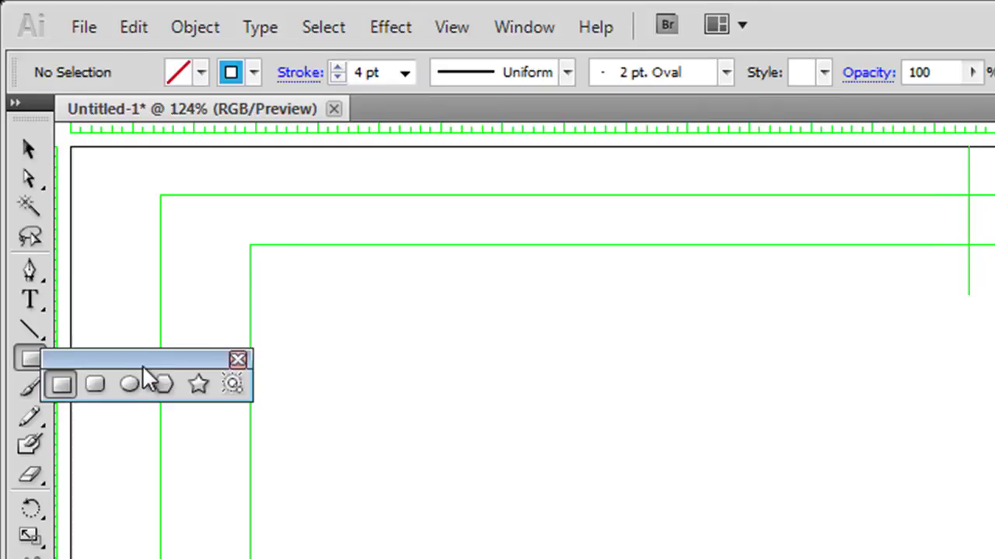
left_click_drag(628, 64, 656, 35)
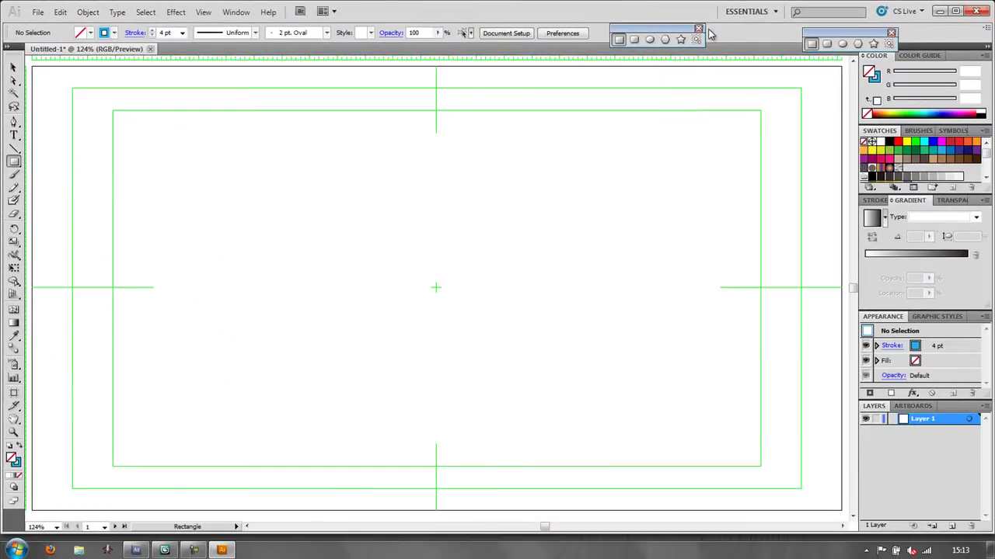
left_click(891, 33)
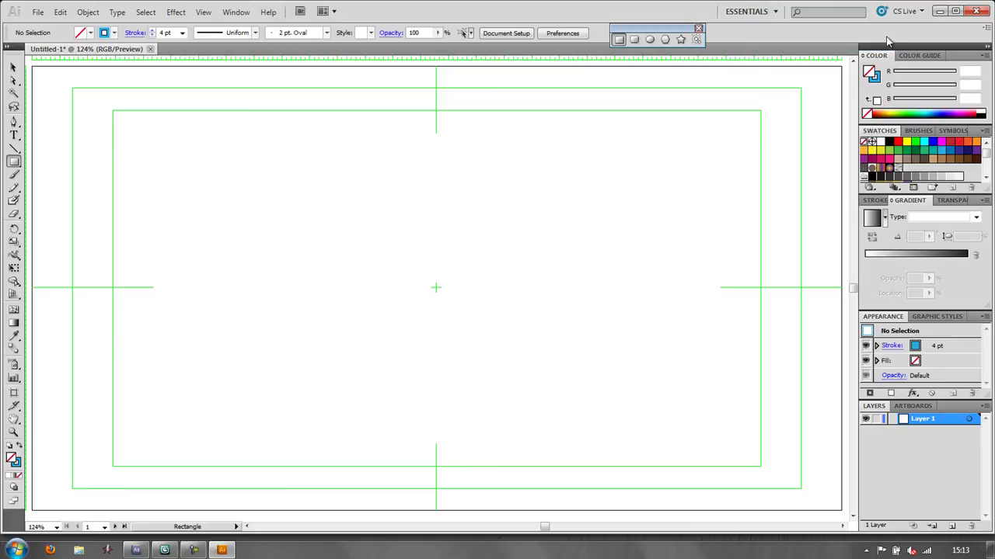
left_click(680, 40)
left_click_drag(299, 205, 598, 388)
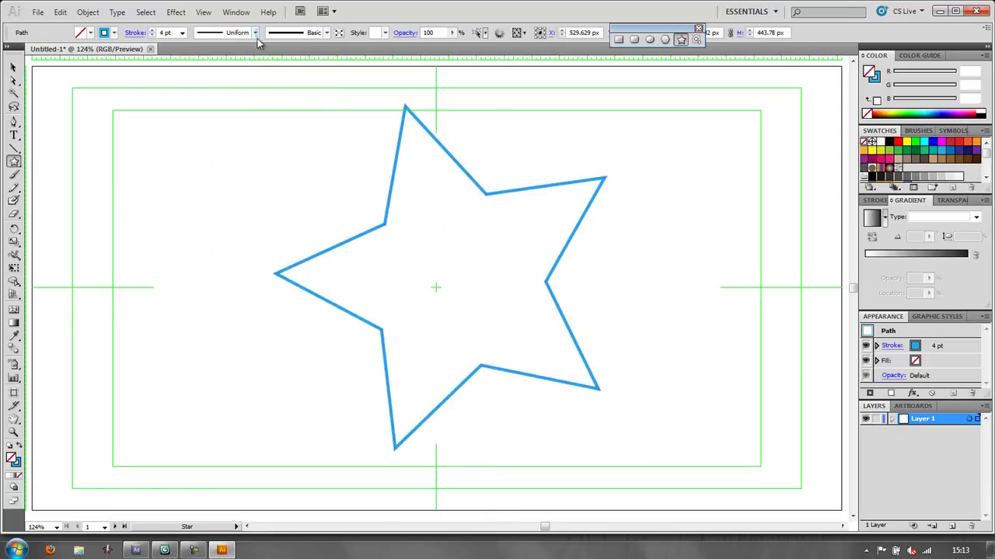
Apply a Pucker & Bloat effect of -16% to the star, with the preview enabled.
left_click(181, 17)
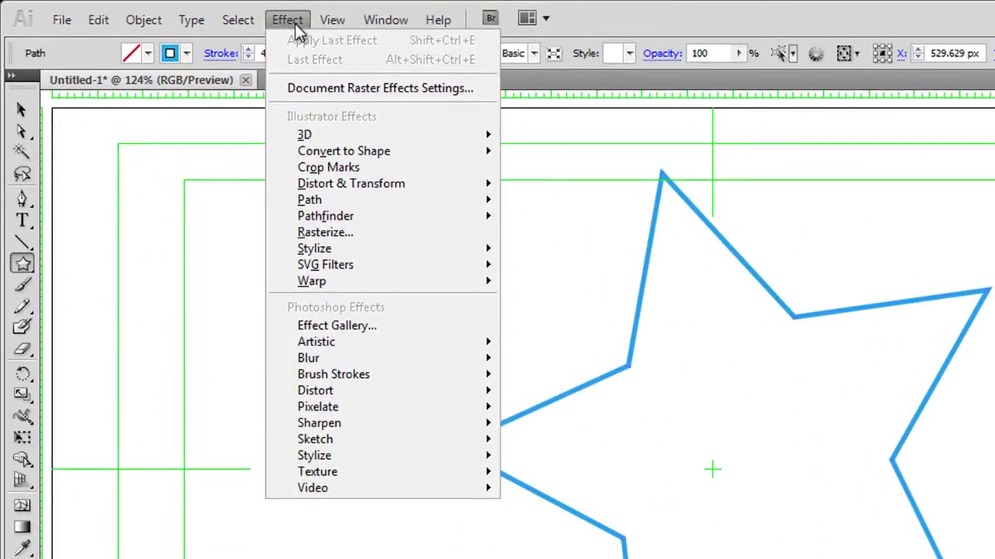
mouse_move(313, 183)
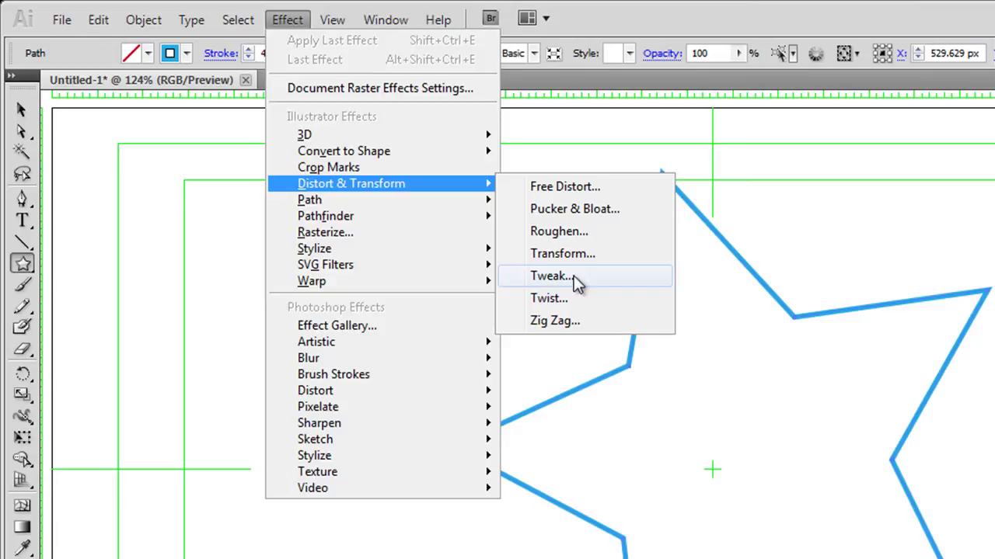
left_click(577, 211)
left_click_drag(785, 383, 817, 142)
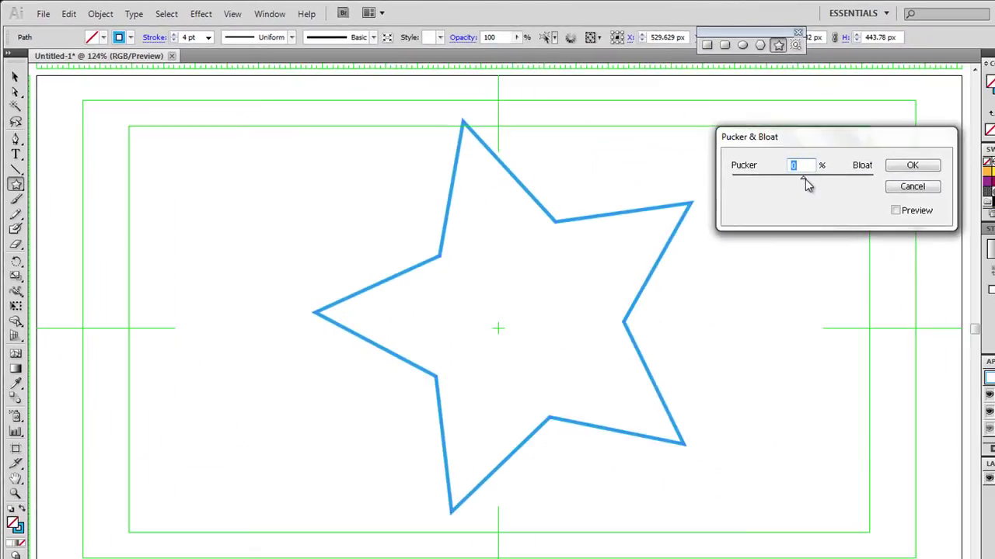
left_click_drag(805, 178, 837, 185)
left_click(896, 210)
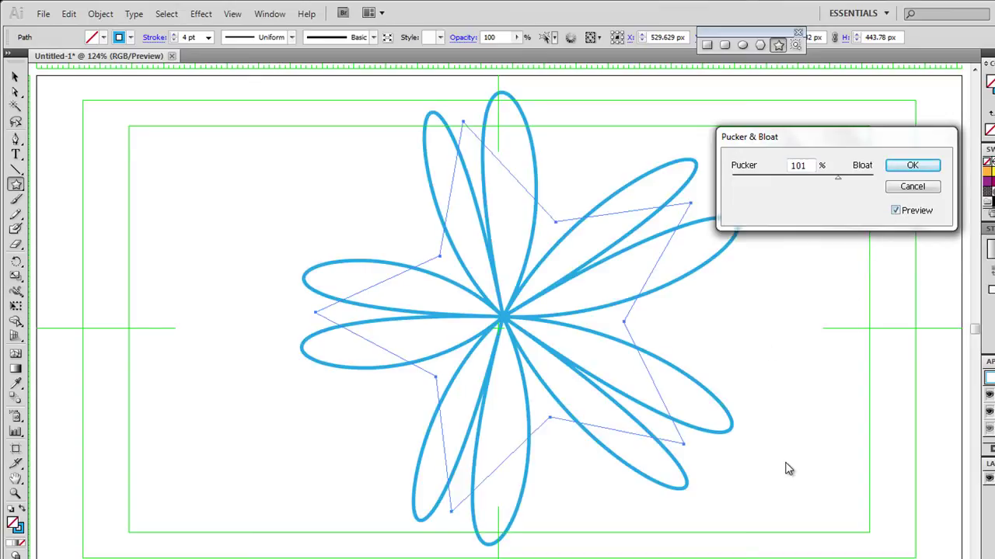
left_click_drag(839, 182, 797, 185)
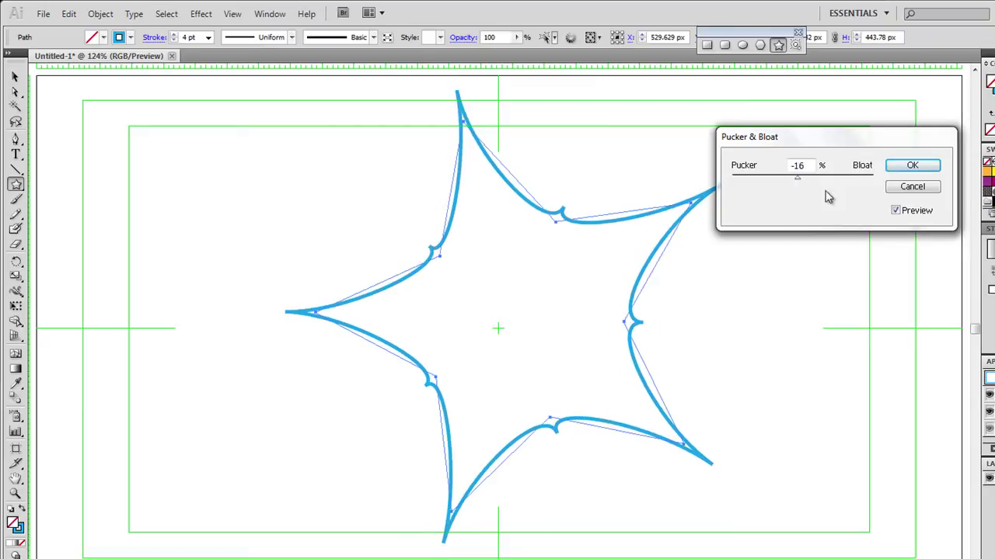
left_click(909, 167)
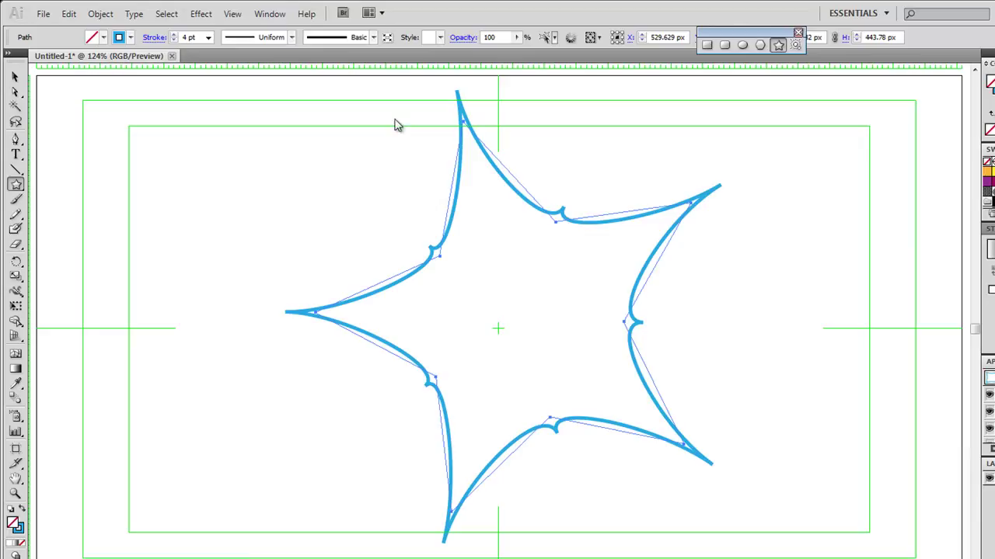
Apply a Twist effect with an angle of -26° to the star, with the preview enabled.
left_click(200, 14)
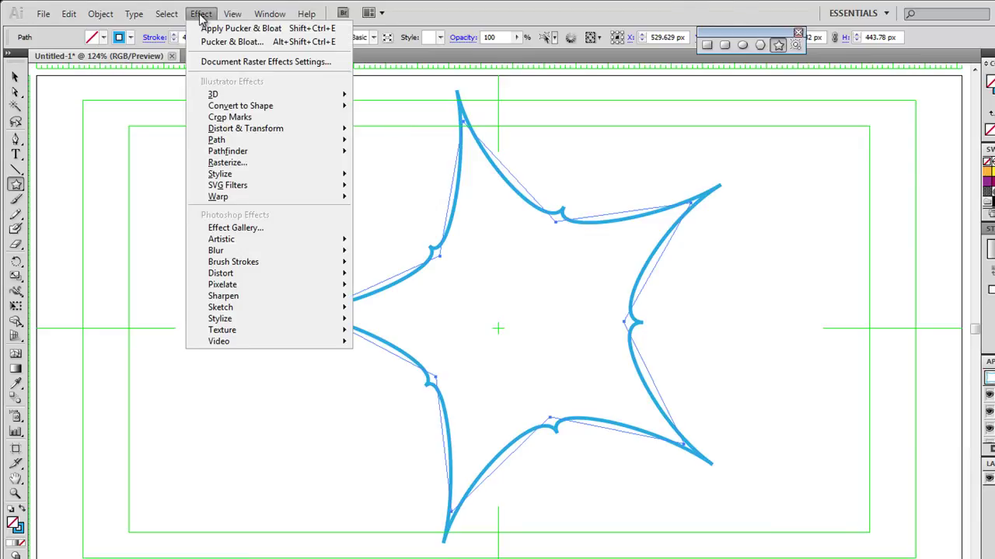
mouse_move(229, 132)
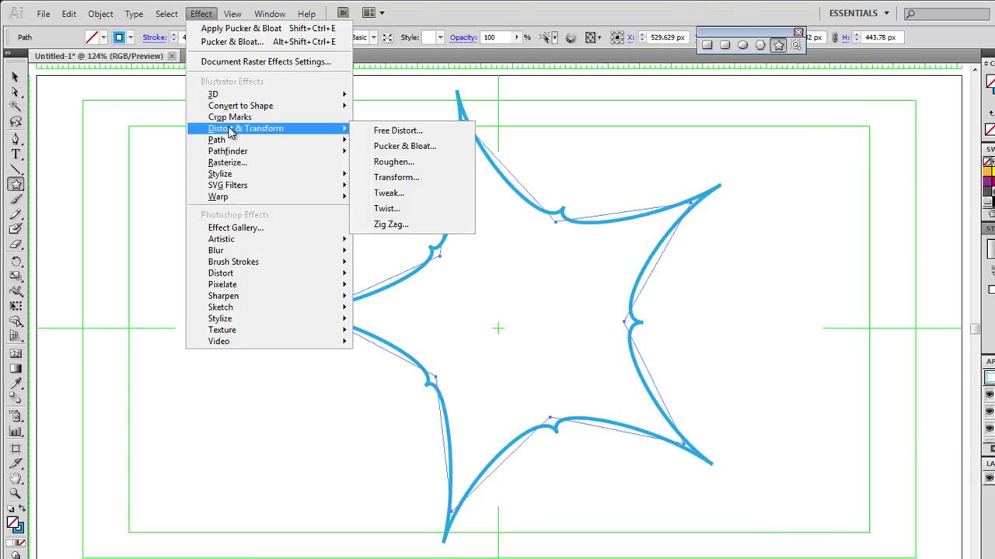
left_click(385, 209)
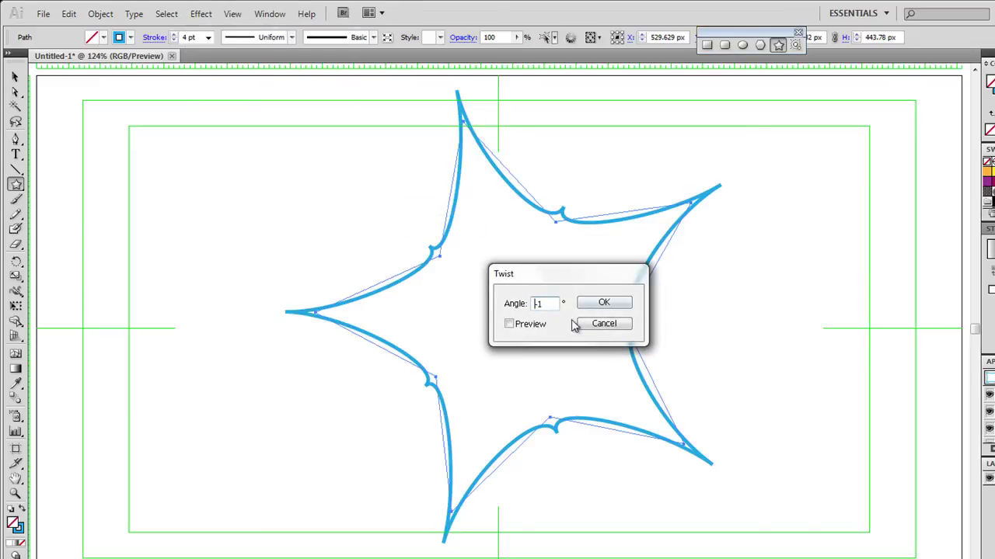
left_click(509, 324)
left_click_drag(551, 303, 522, 303)
type("-26")
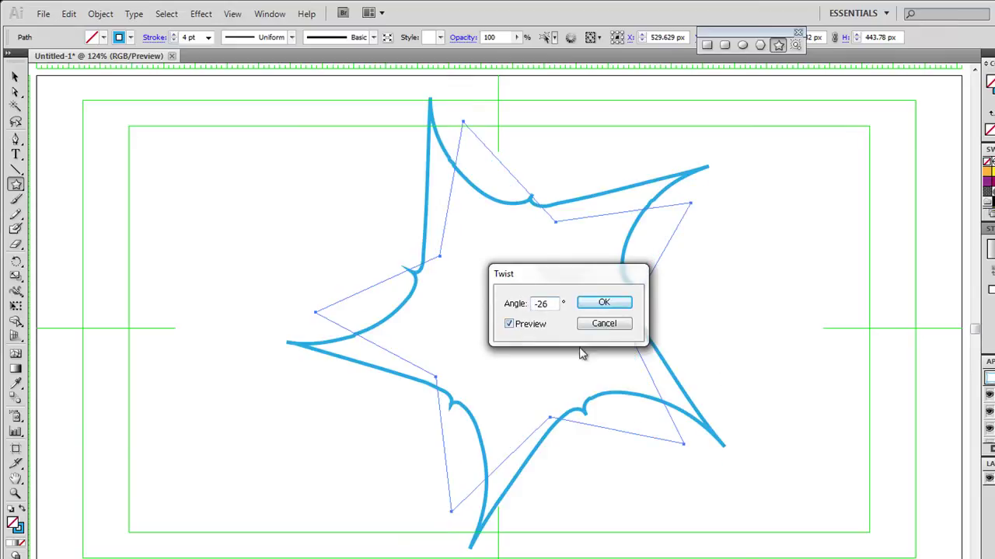
left_click_drag(573, 272, 776, 227)
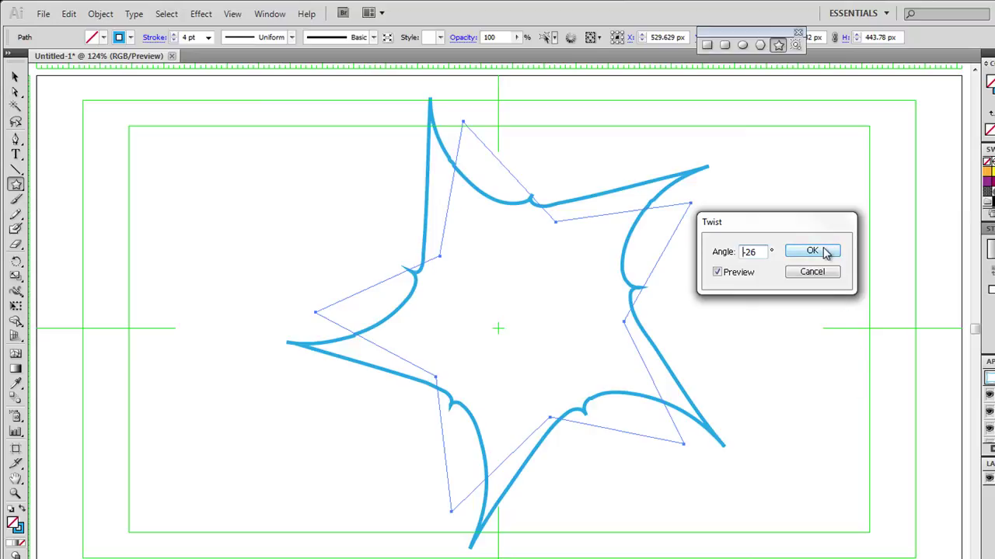
left_click(812, 250)
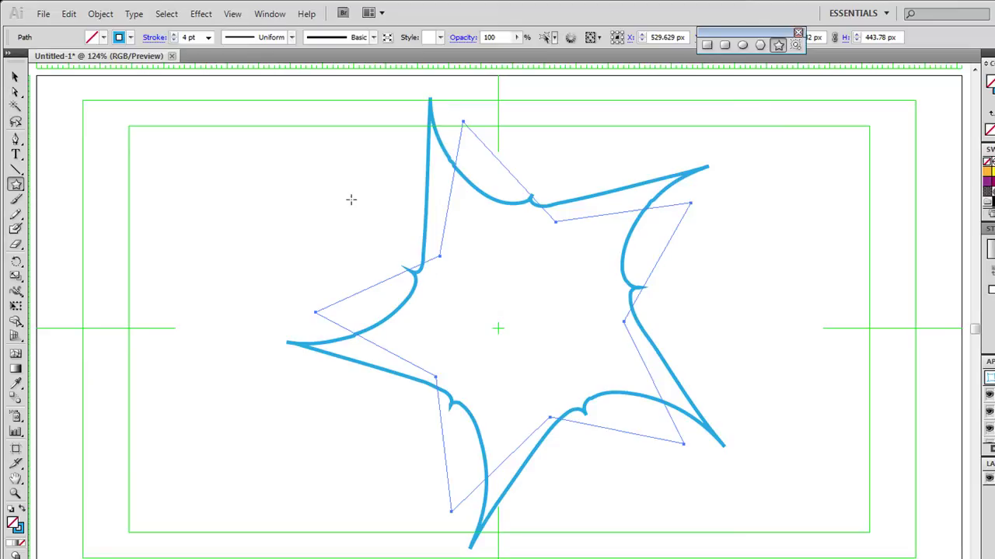
Save the artwork to the Desktop as Shape1 in Illustrator CS5 format with compression turned off.
left_click(43, 15)
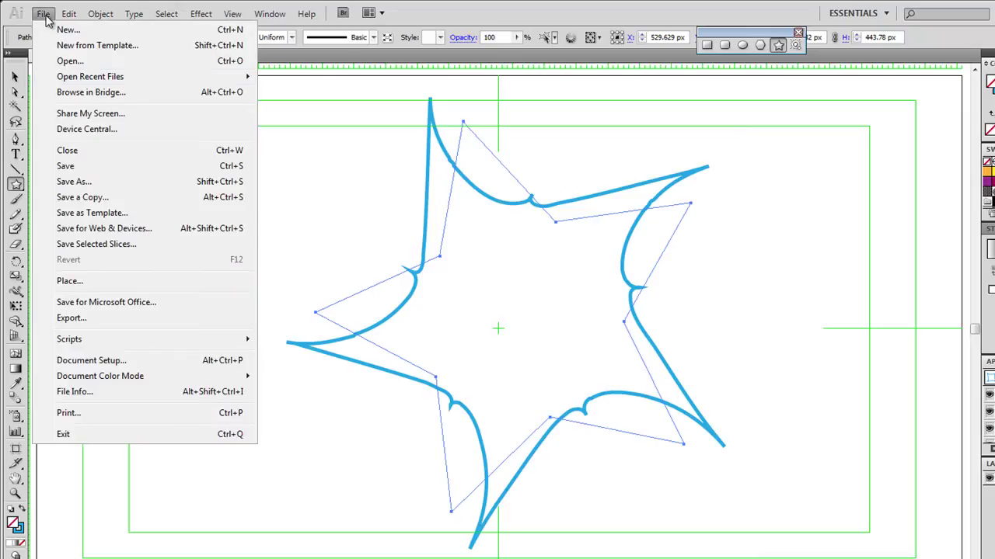
left_click(67, 167)
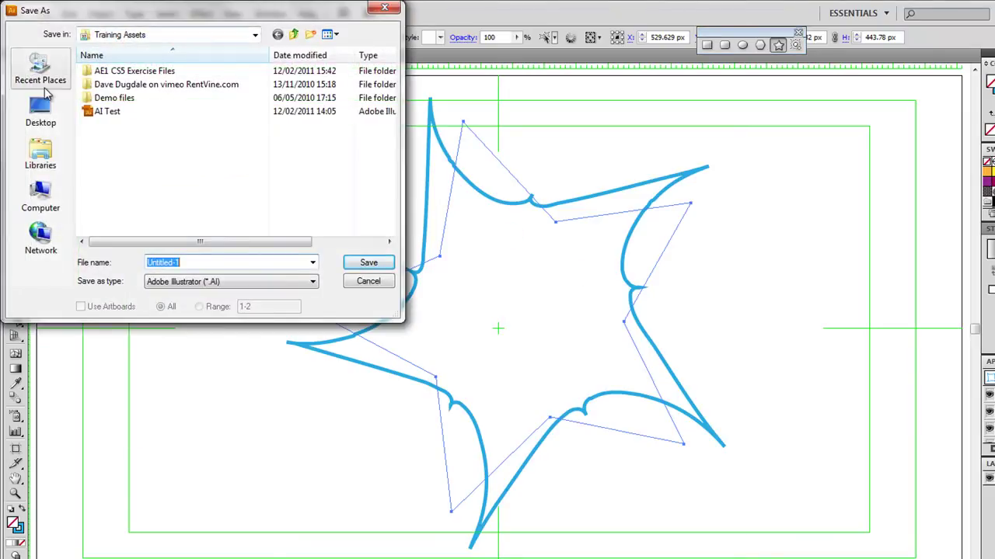
left_click(41, 112)
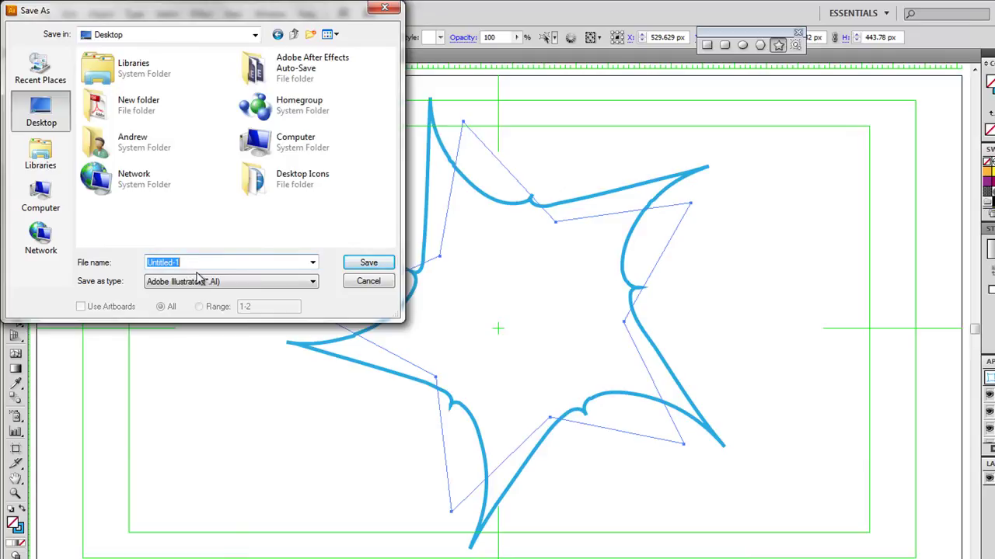
type("Shape1")
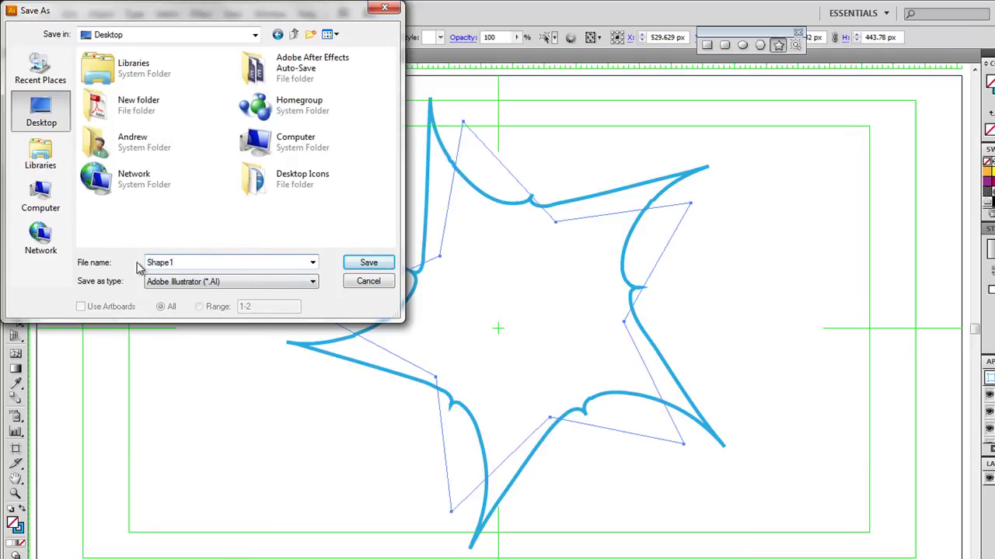
left_click(368, 263)
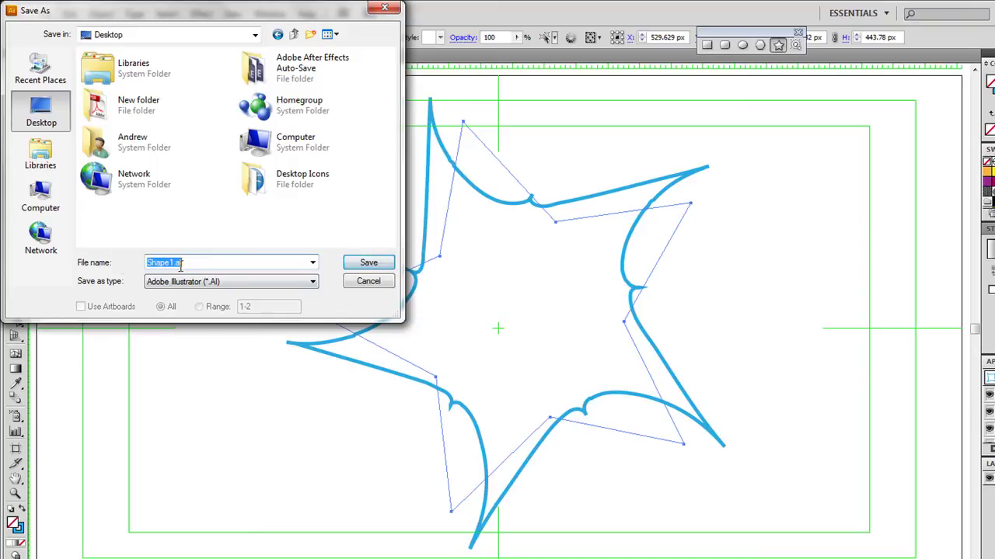
left_click(365, 264)
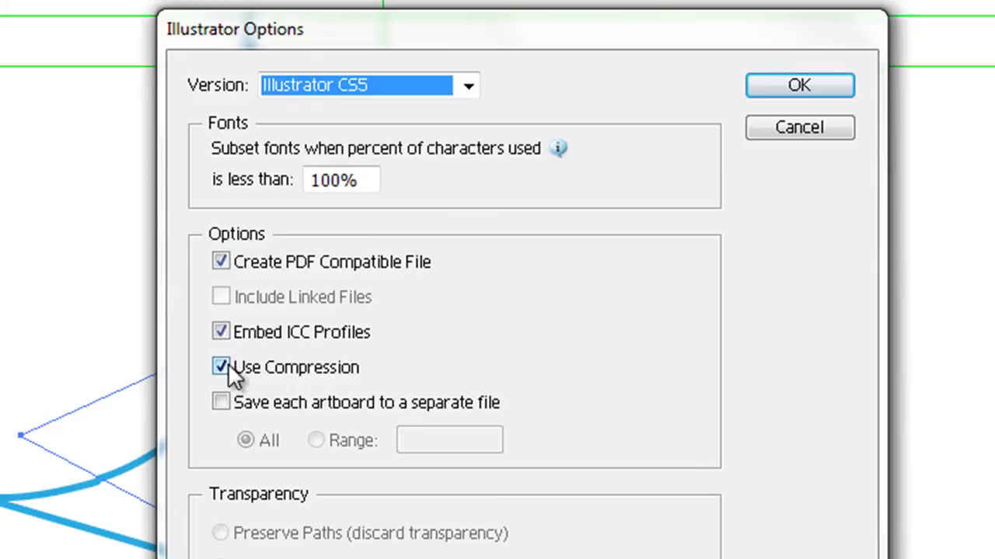
left_click(223, 368)
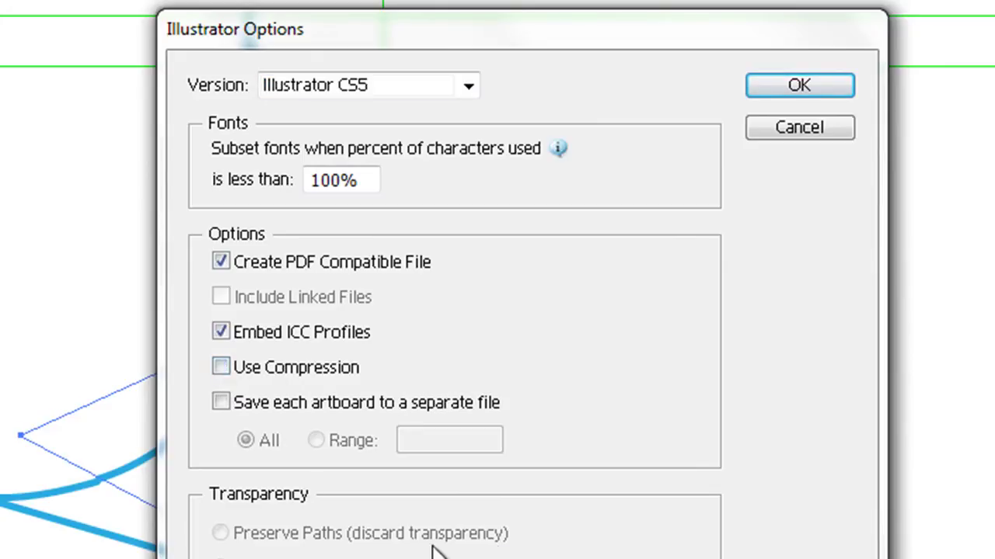
left_click(811, 83)
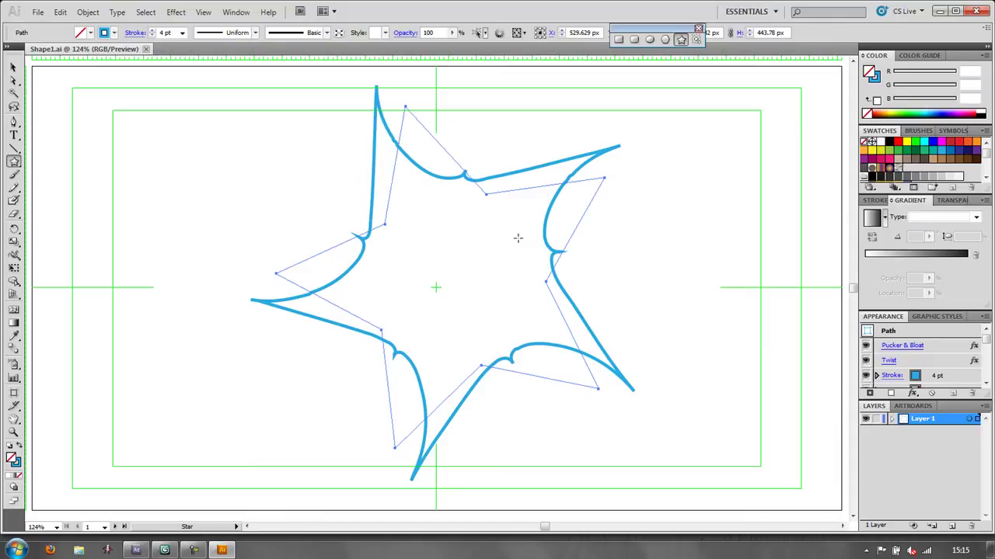
Switch back to After Effects and open the ProAnimator set-up for the Zaxwerks layer.
left_click(939, 11)
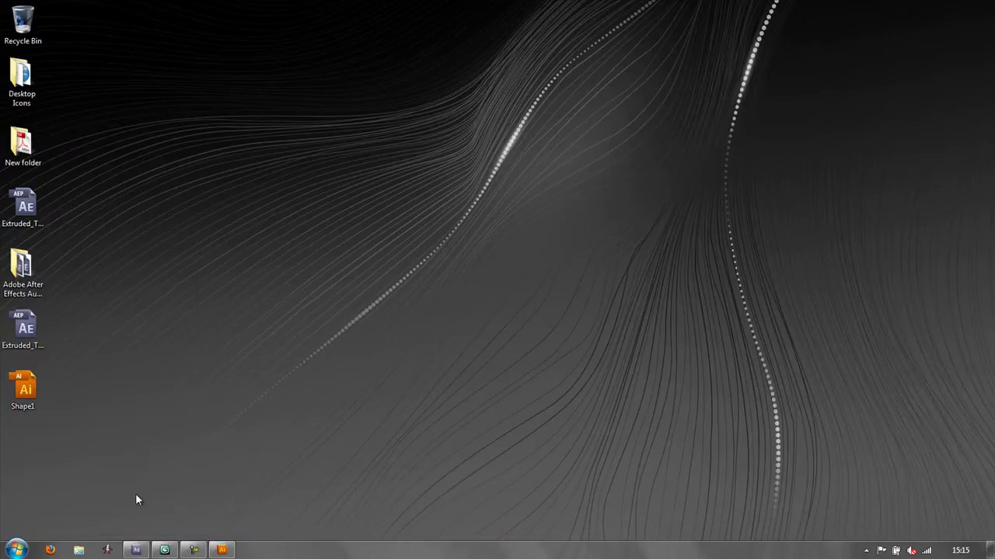
left_click(136, 551)
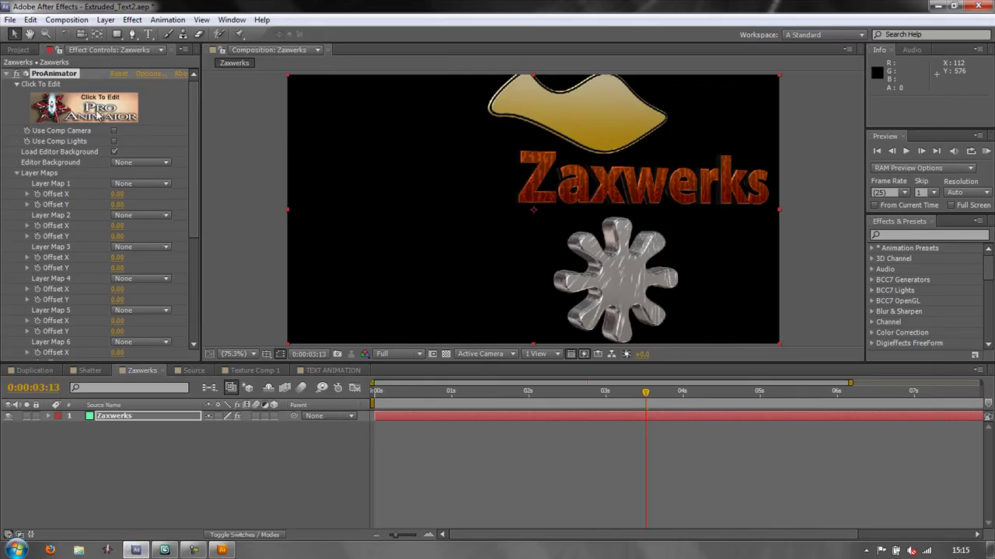
left_click(91, 117)
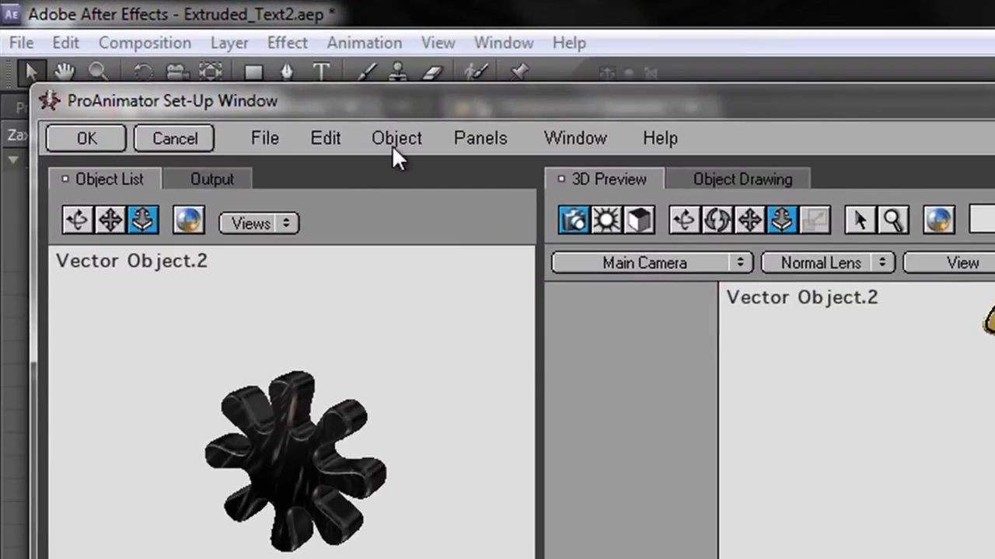
Import the Shape1 Illustrator file from the Desktop as a 3D object and render a preview of the scene.
left_click(393, 139)
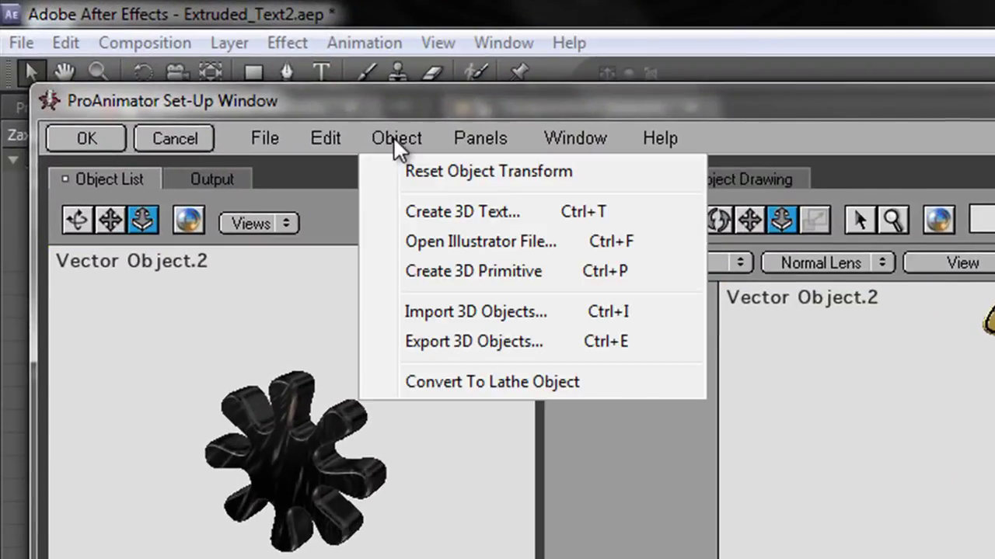
left_click(450, 243)
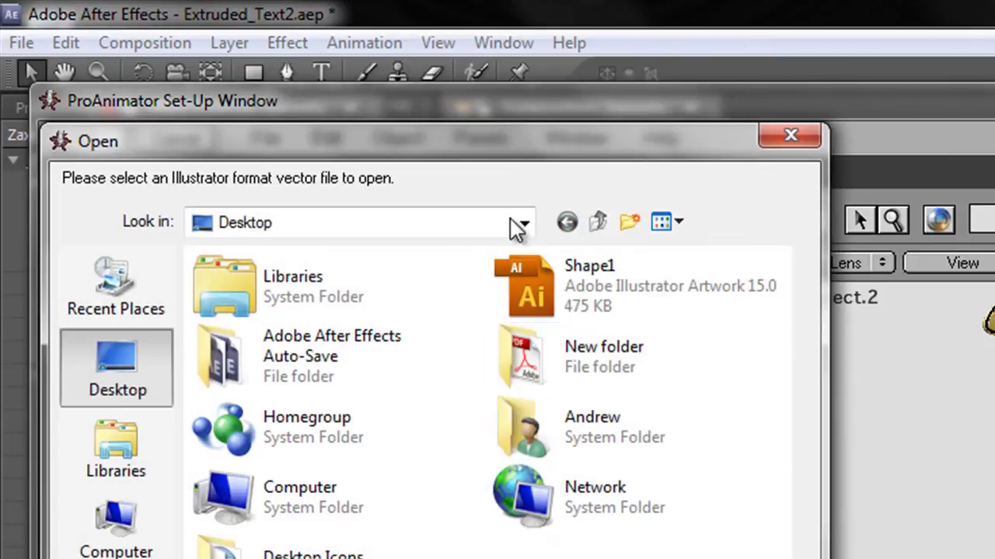
double_click(573, 309)
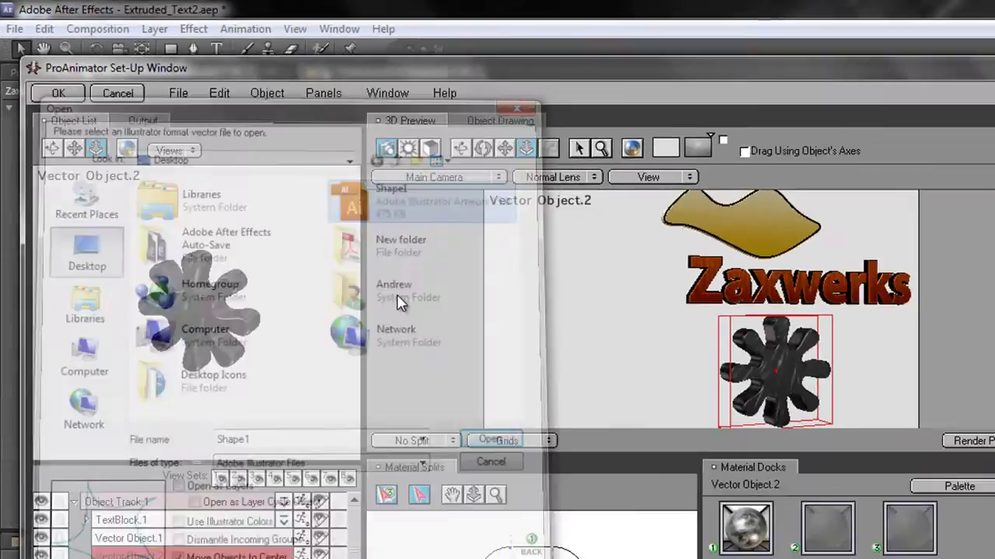
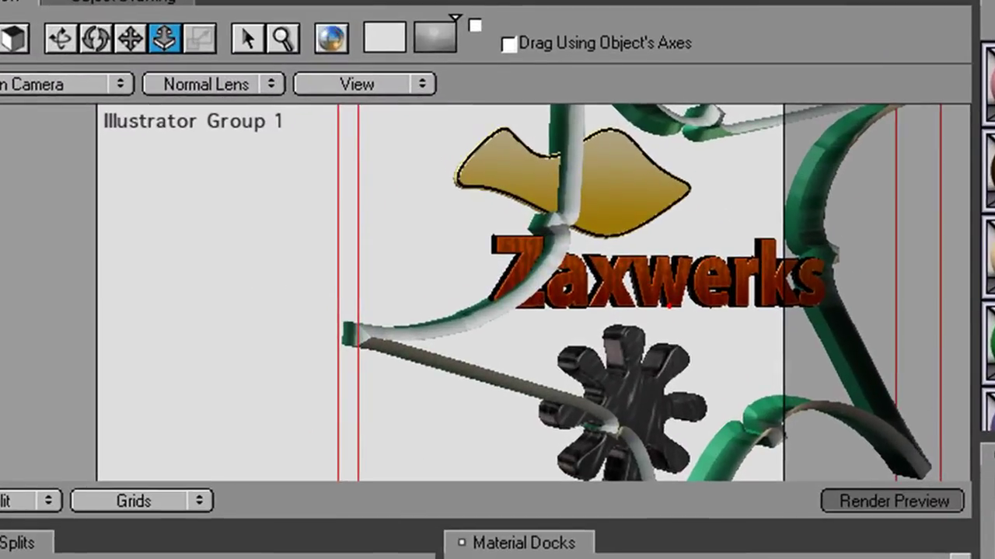
left_click(893, 502)
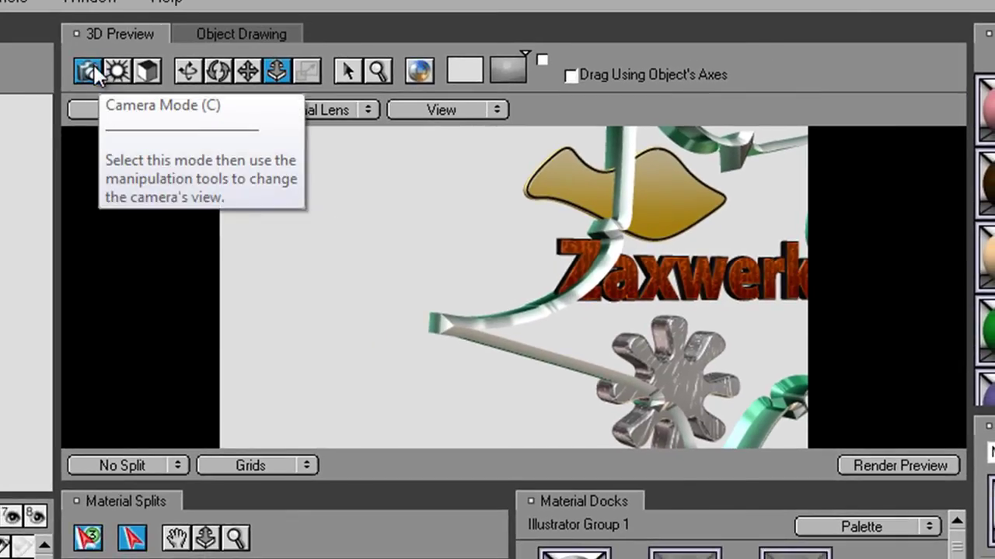
Reposition the imported star object in depth and to the side of the Zaxwerks text, accepting the Tweak warning.
left_click(148, 73)
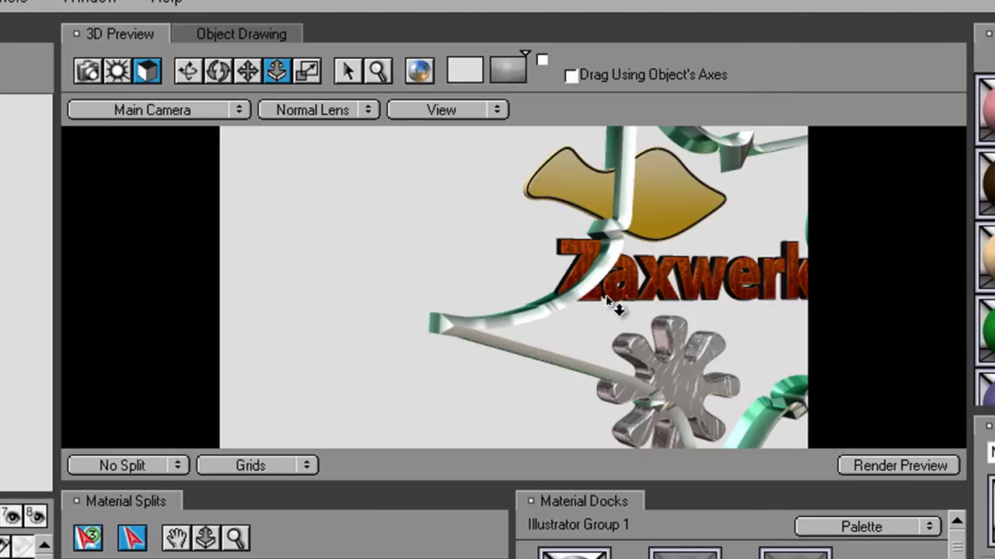
mouse_move(606, 296)
left_mouse_down()
mouse_move(653, 299)
mouse_move(602, 300)
left_mouse_up()
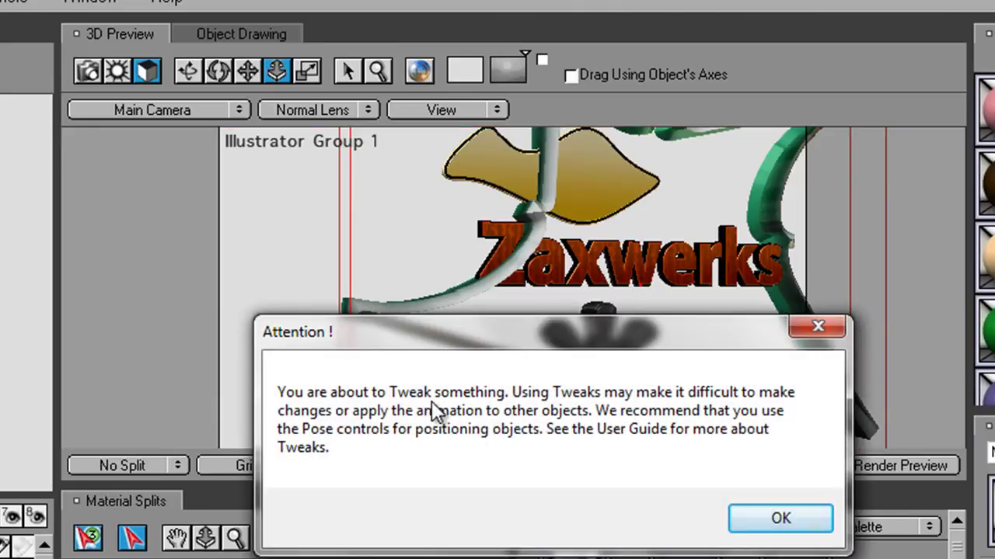
left_click(794, 524)
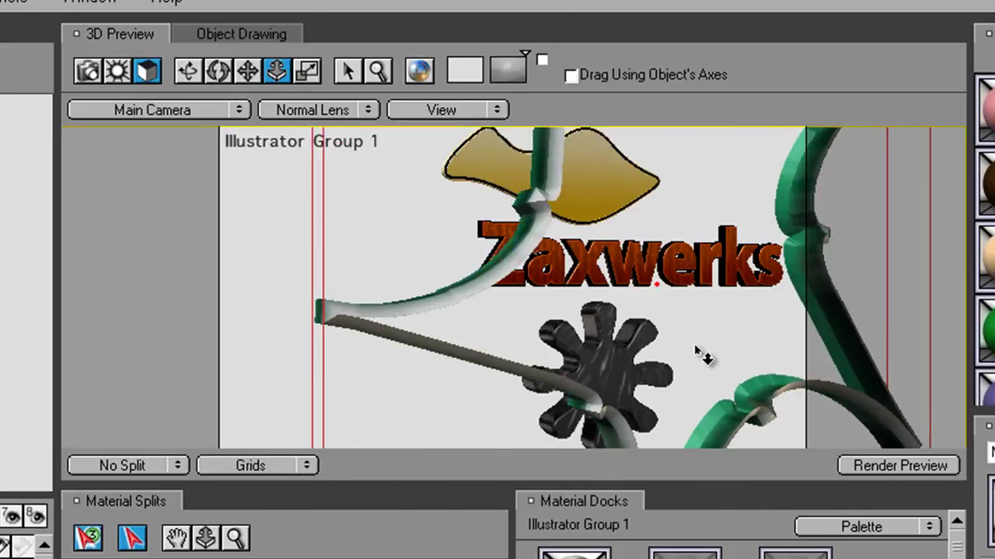
left_click(248, 71)
left_click_drag(538, 306, 433, 306)
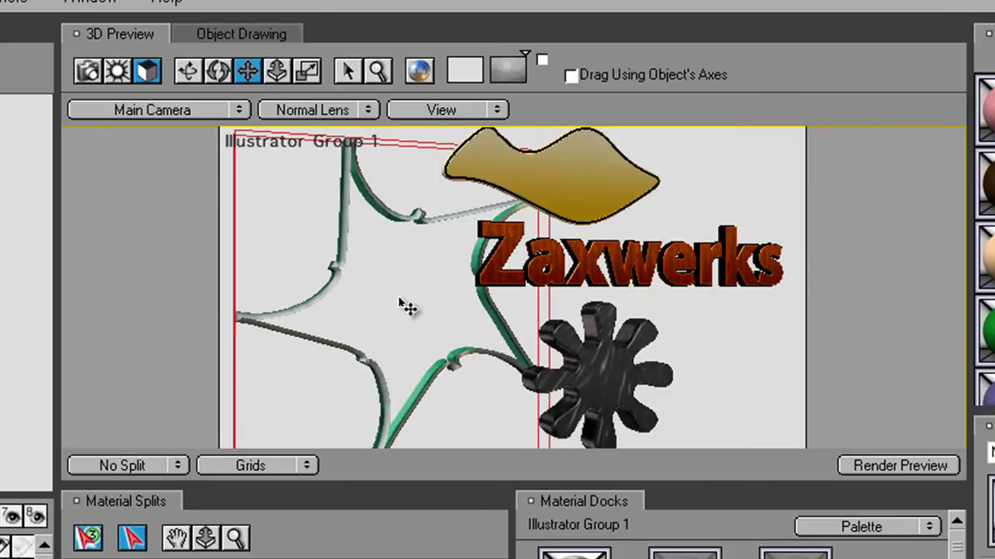
Rotate the star clockwise, tilt it in 3D so its extruded sides show, and render a preview.
left_click(218, 70)
left_click_drag(334, 218, 459, 187)
left_click(187, 71)
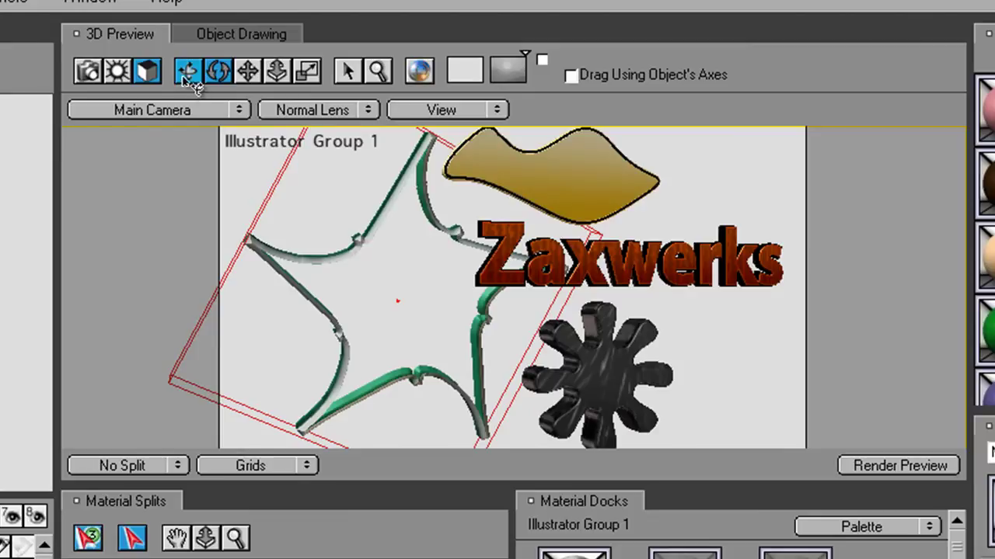
left_click_drag(266, 225, 388, 207)
left_click(248, 70)
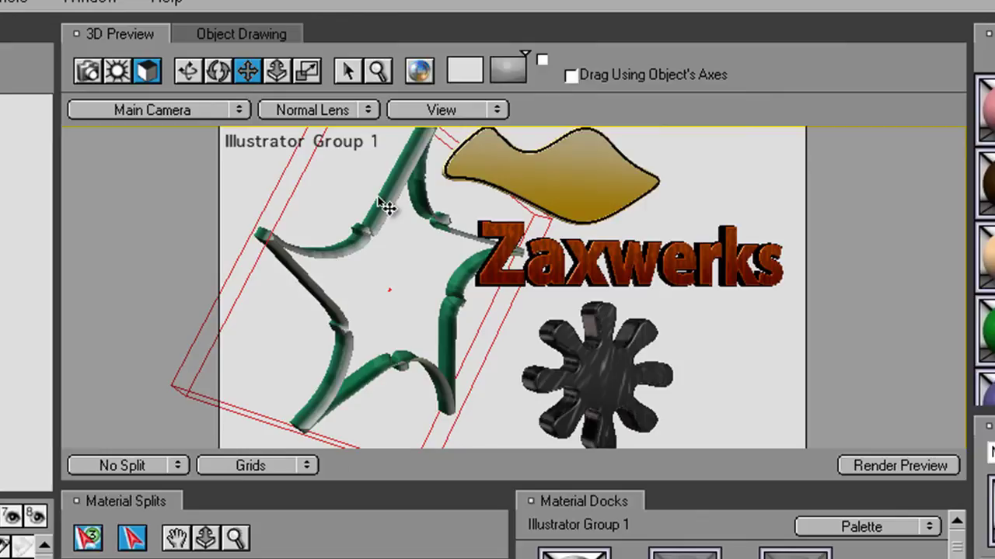
left_click(899, 468)
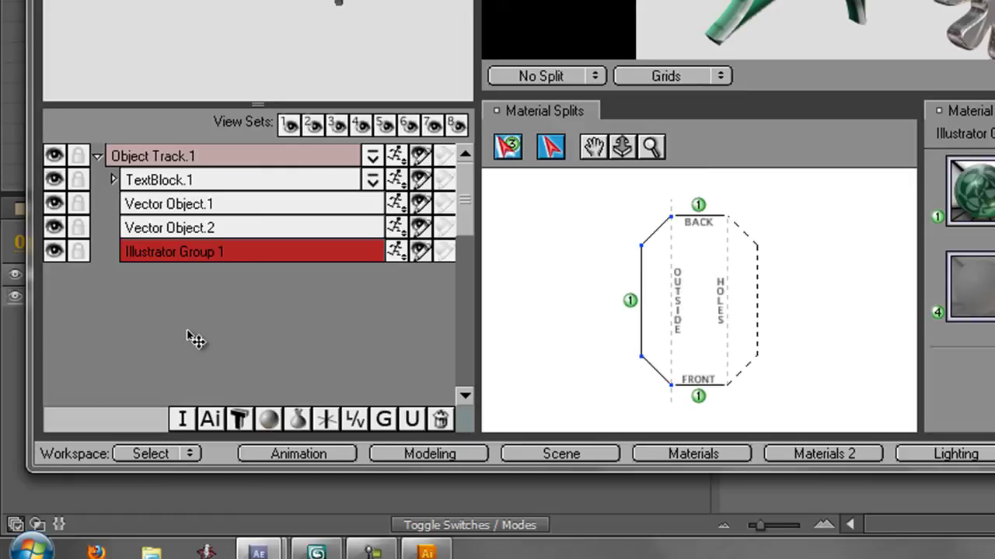
Move Illustrator Group 1 onto its own new object track and play a random trial object animation on that track.
left_click_drag(194, 340, 192, 338)
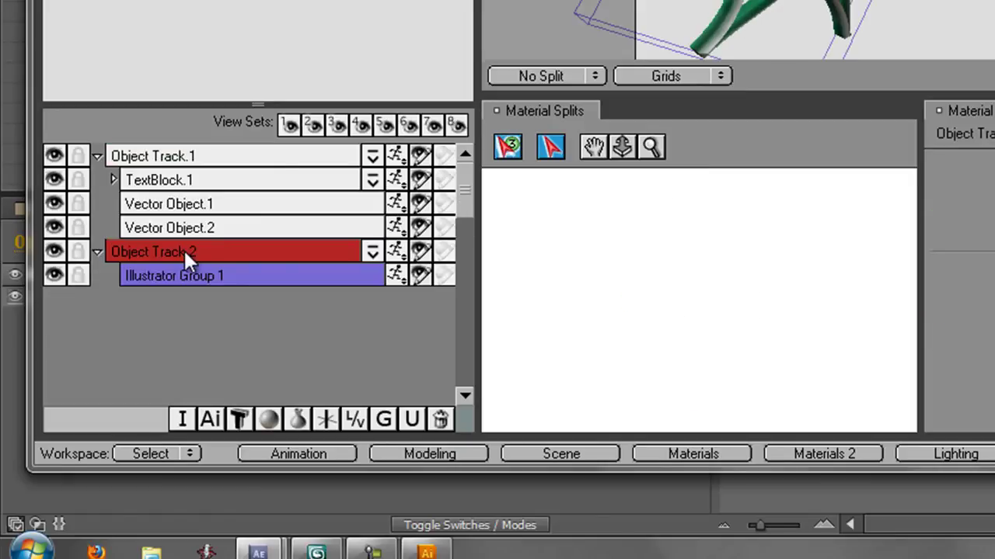
left_click(314, 452)
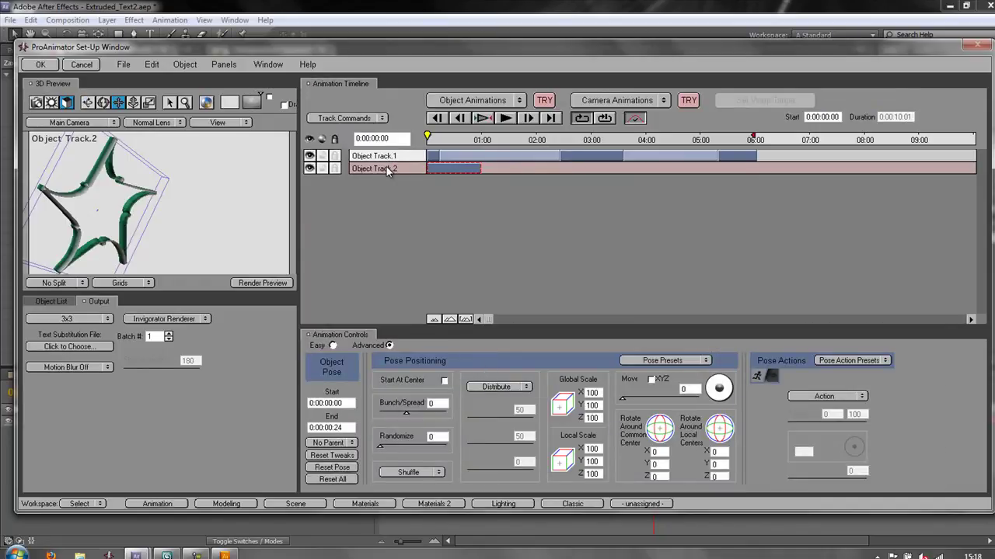
left_click(544, 100)
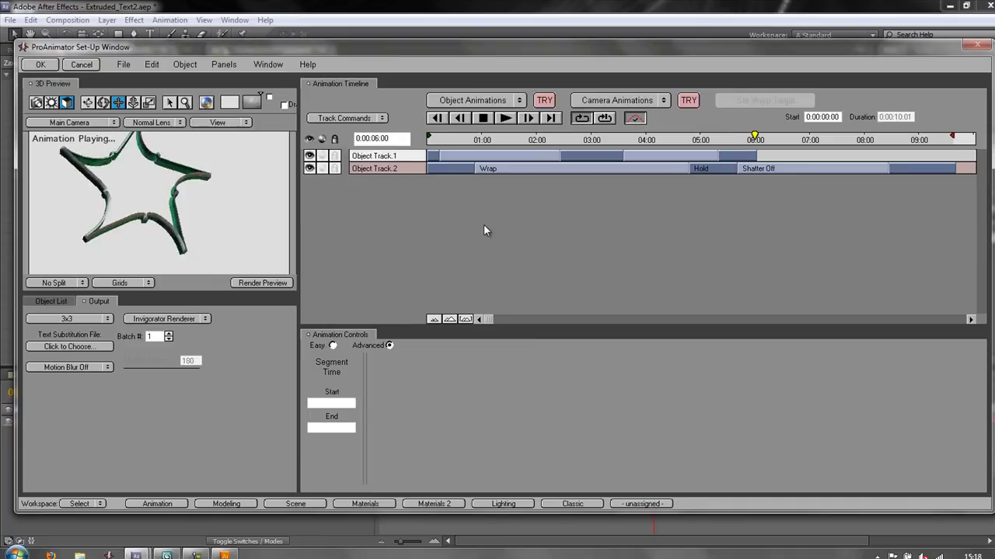
key("space")
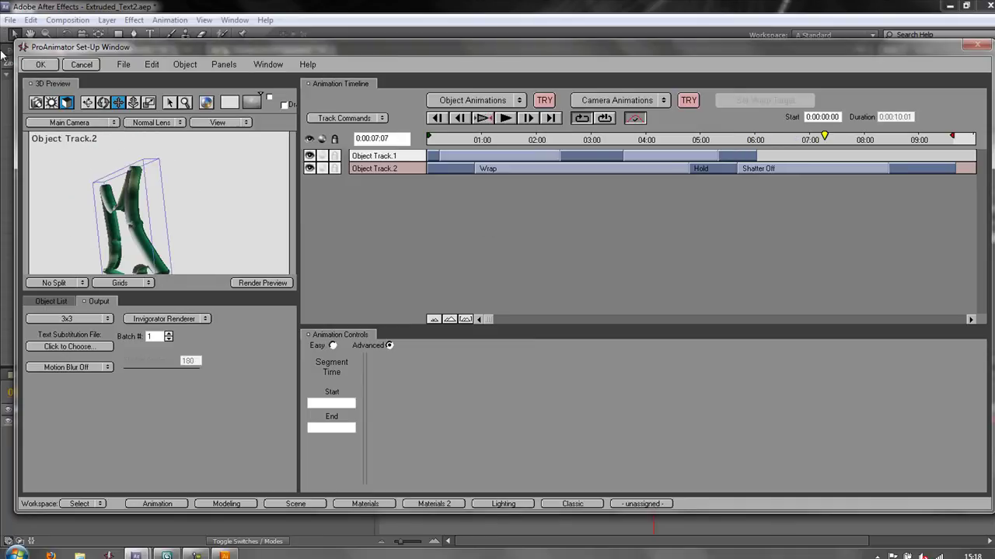
Accept the ProAnimator set-up and scrub the Zaxwerks composition to 0:00:02:13 to check the animation.
left_click(41, 65)
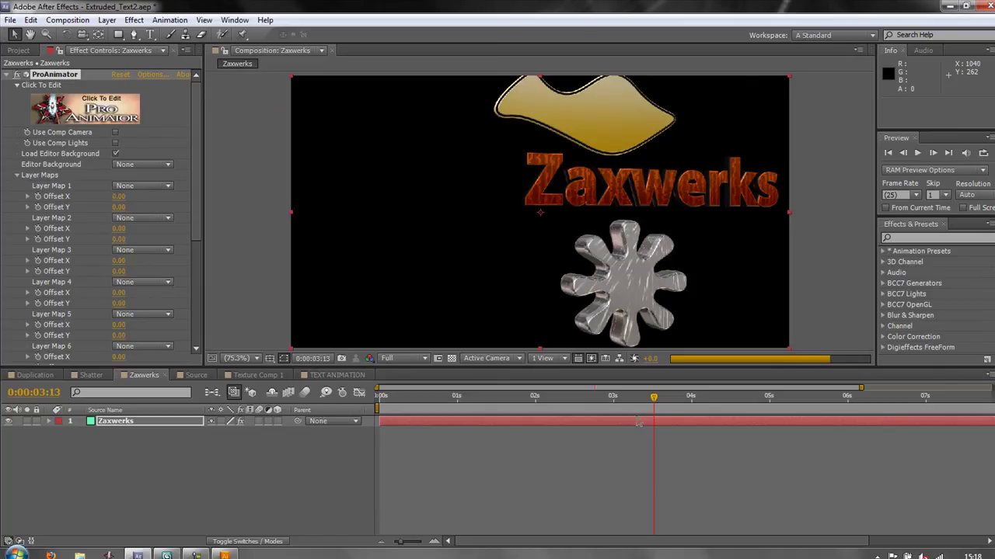
left_click_drag(652, 397, 578, 400)
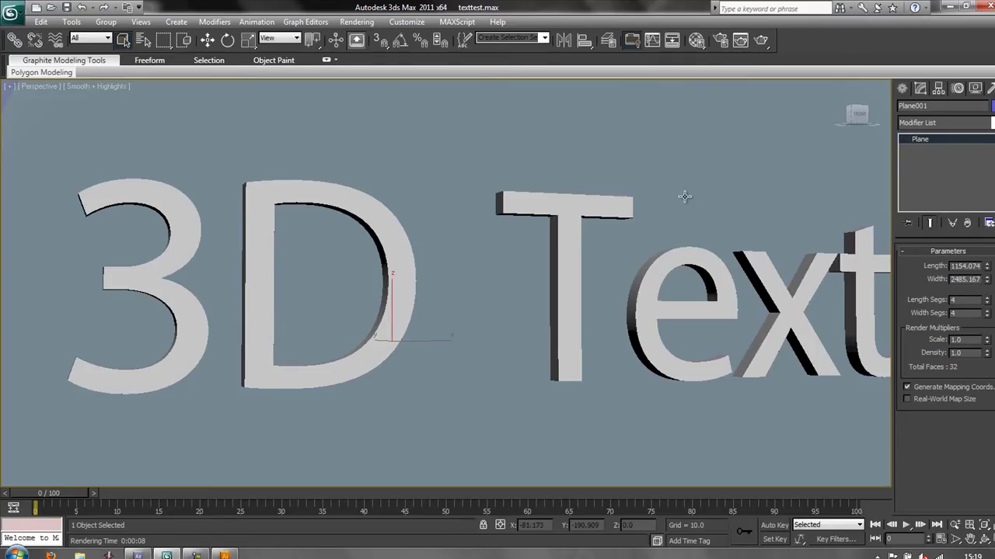
Render the 3D Text scene's perspective view in 3ds Max for comparison and return to After Effects.
left_click(761, 41)
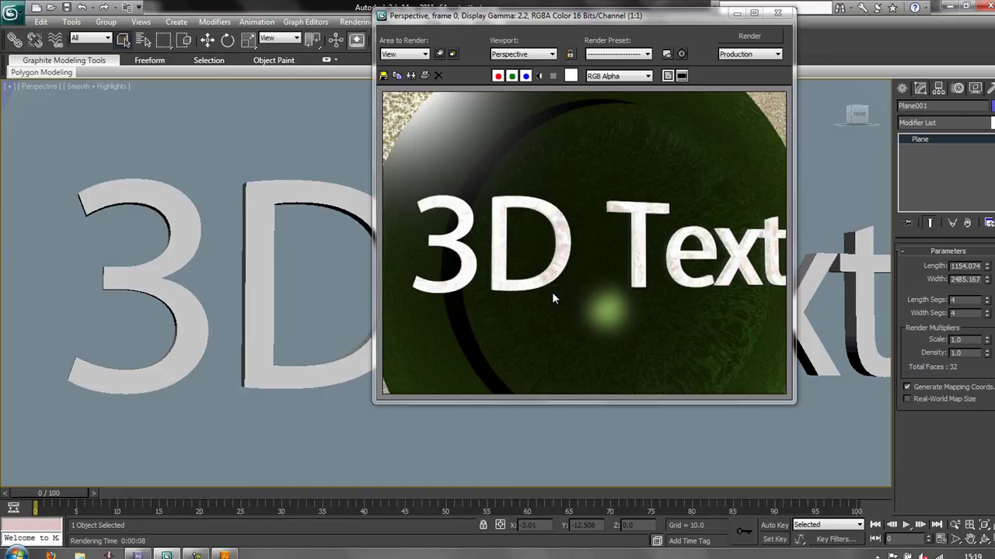
left_click(138, 554)
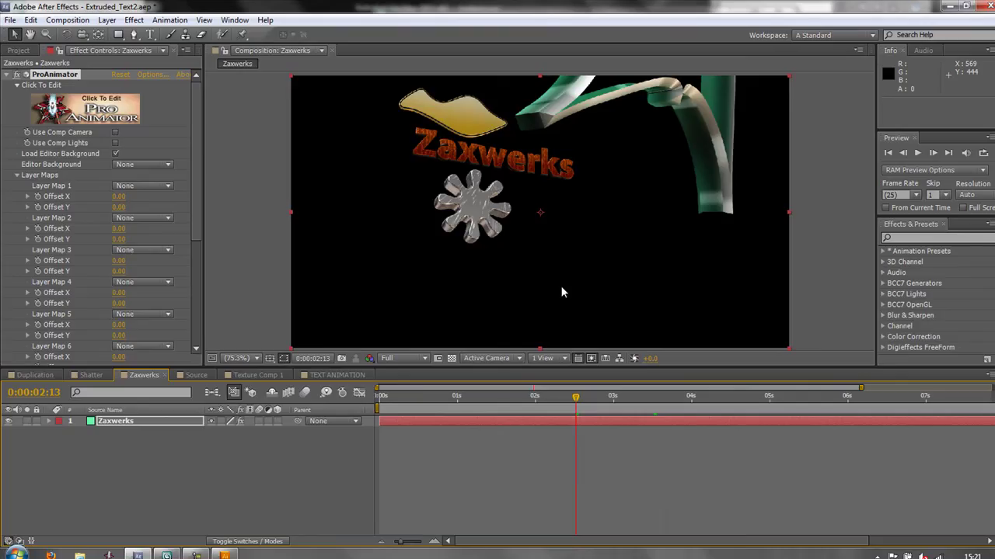
left_click(137, 554)
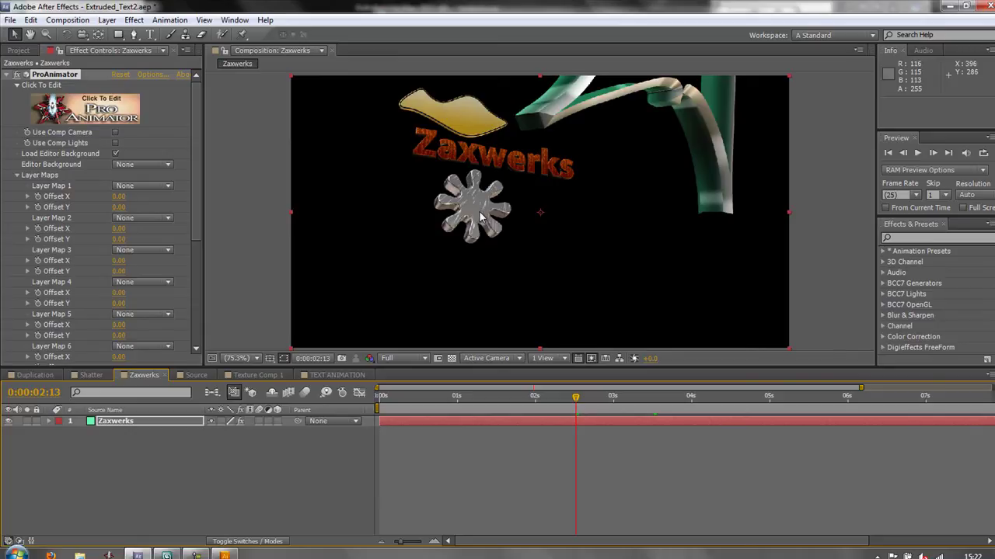
Review the Duplication and Shatter compositions, scrubbing Shatter to 0:00:00:12, and return to the Zaxwerks composition.
left_click(46, 377)
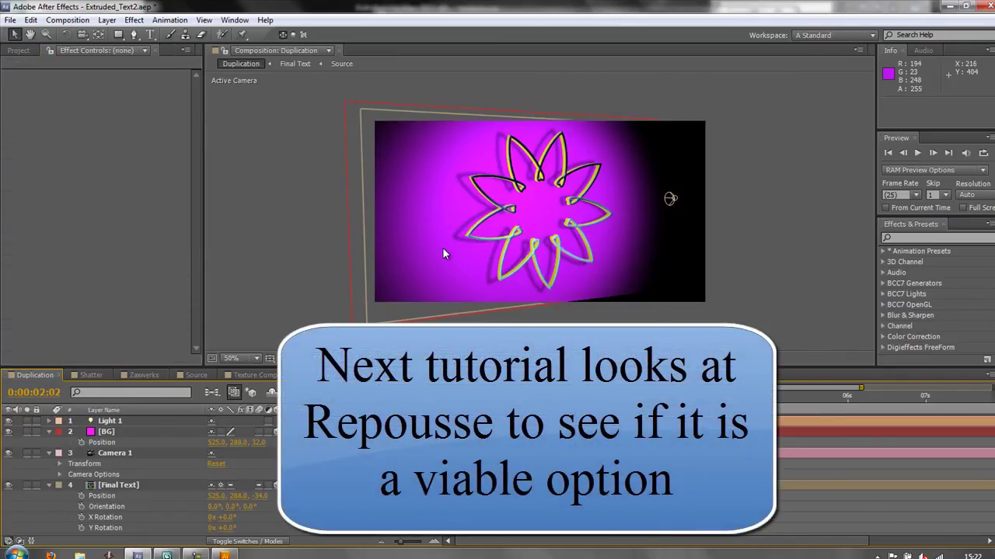
left_click(86, 374)
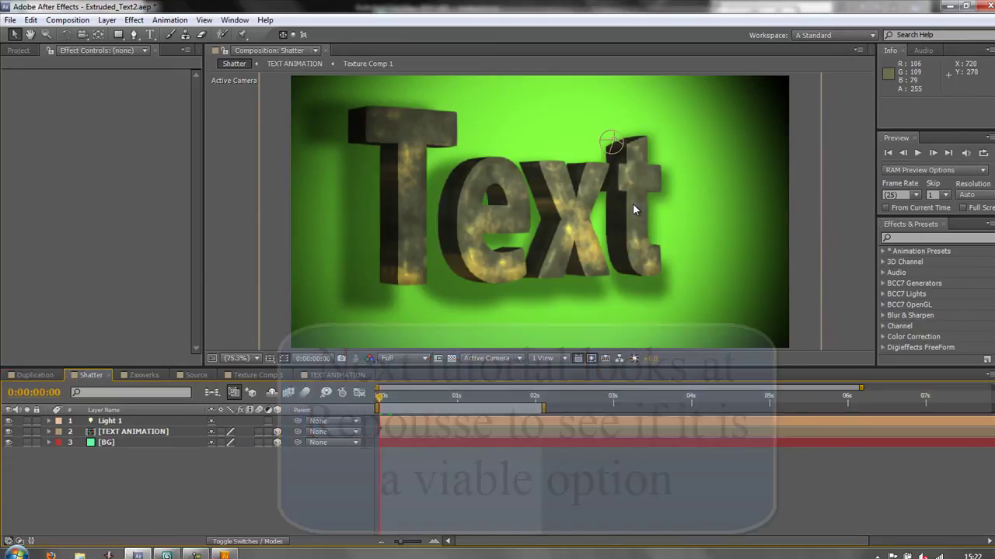
left_click(395, 399)
left_click_drag(394, 402, 414, 426)
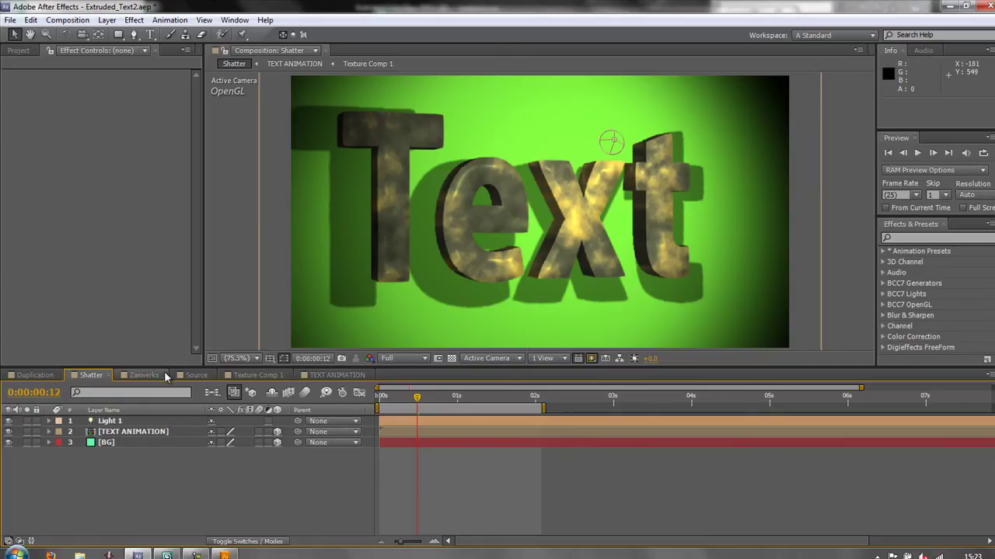
left_click(141, 375)
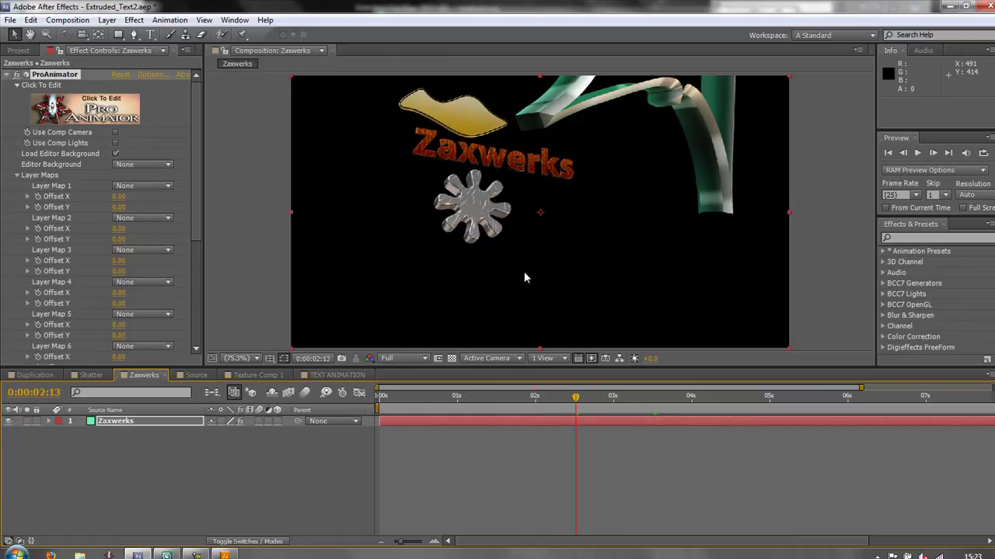